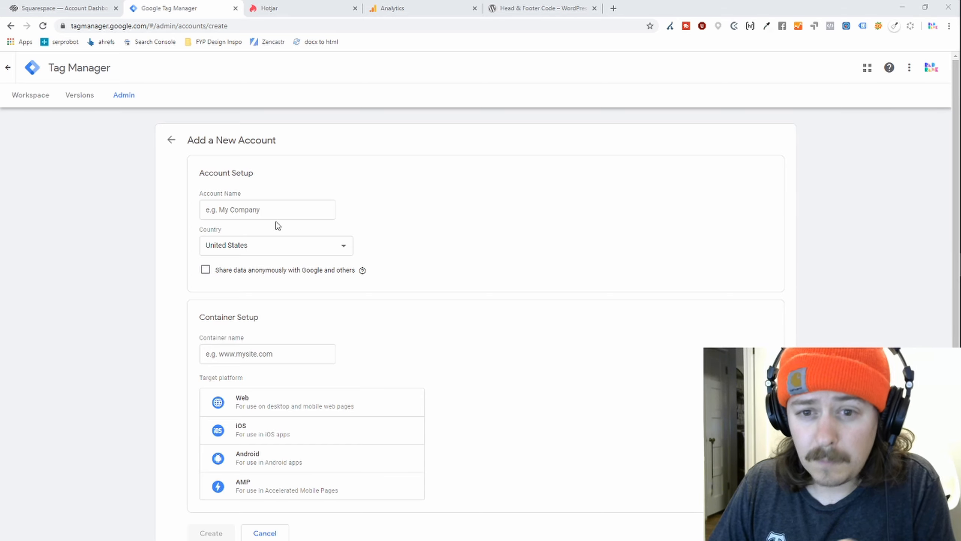
Step: Name the new Tag Manager account Bang Bang Academy and its container bangbang.academy
{"action": "left_click", "coordinate": [258, 215]}
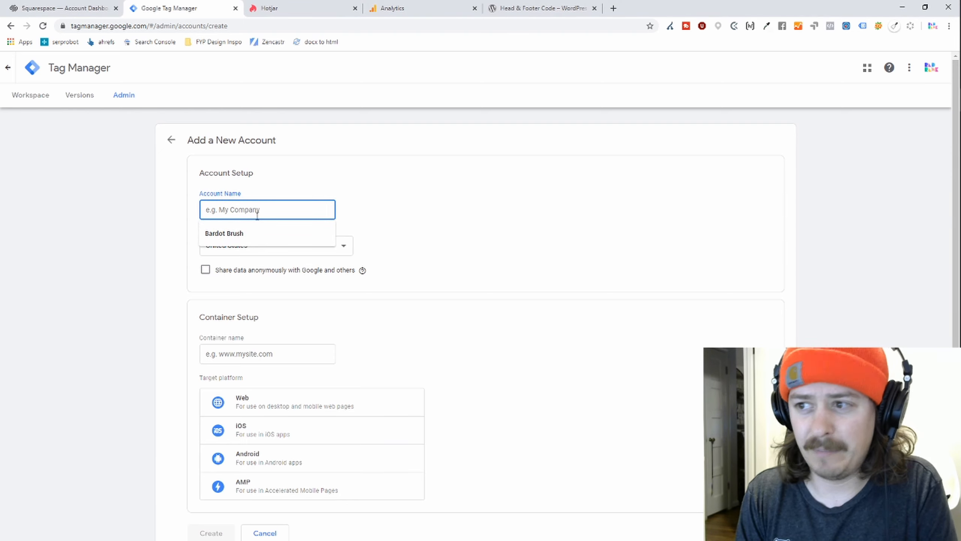
{"action": "type", "text": "Bang Ban"}
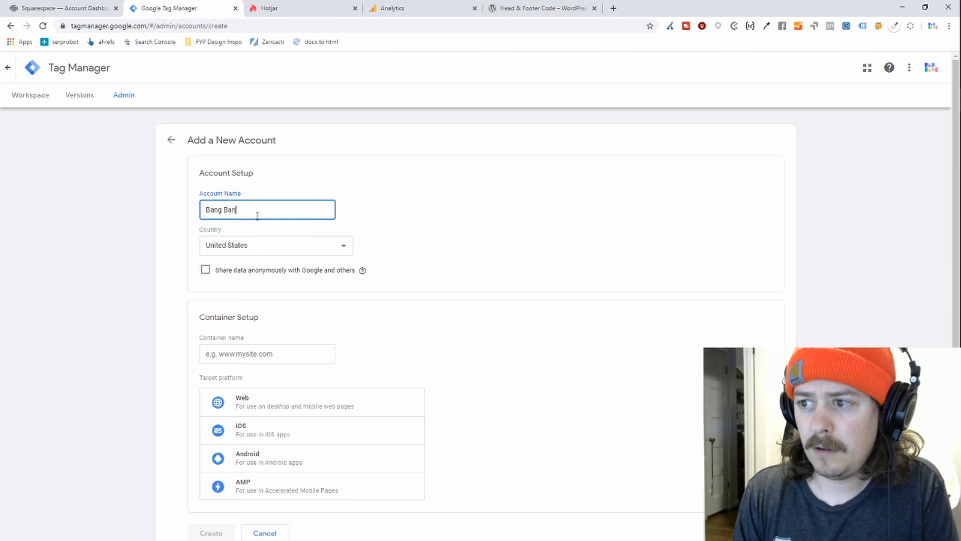
{"action": "type", "text": "g Academy"}
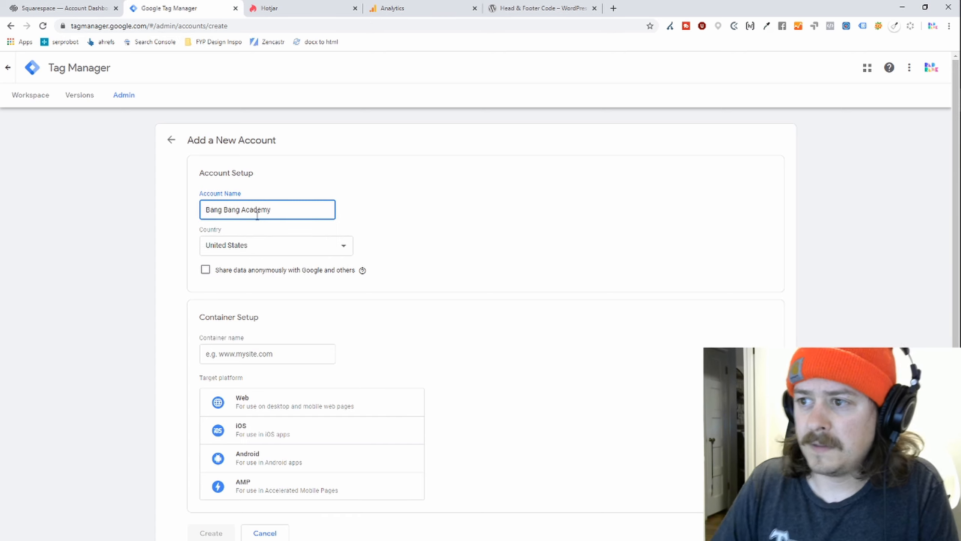
{"action": "left_click", "coordinate": [265, 352]}
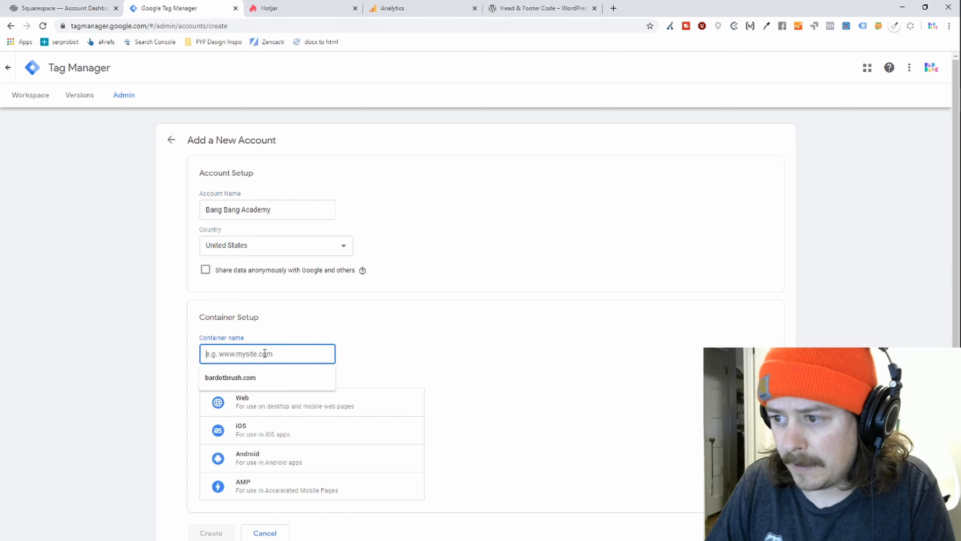
{"action": "type", "text": "bangbang.aca"}
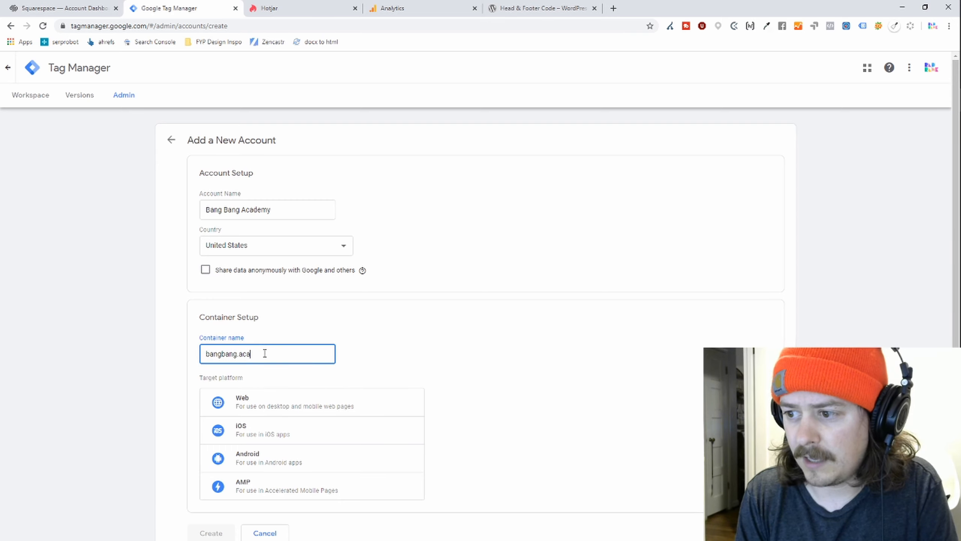
{"action": "type", "text": "demy"}
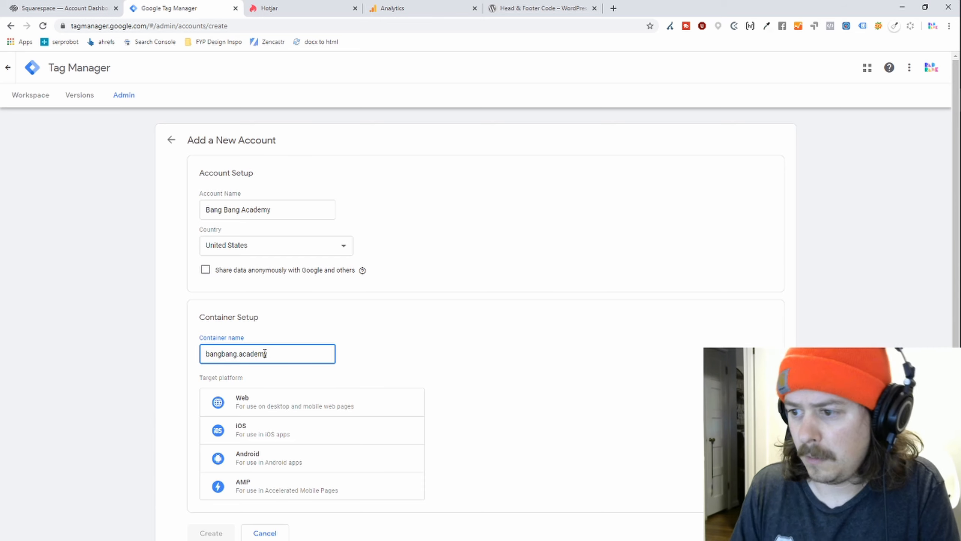
Step: Create the account with Web as the target platform, accepting the terms of service and the GDPR data processing terms
{"action": "scroll", "coordinate": [265, 353], "scroll_direction": "down", "scroll_amount": 1}
{"action": "left_click", "coordinate": [266, 359]}
{"action": "left_click", "coordinate": [217, 492]}
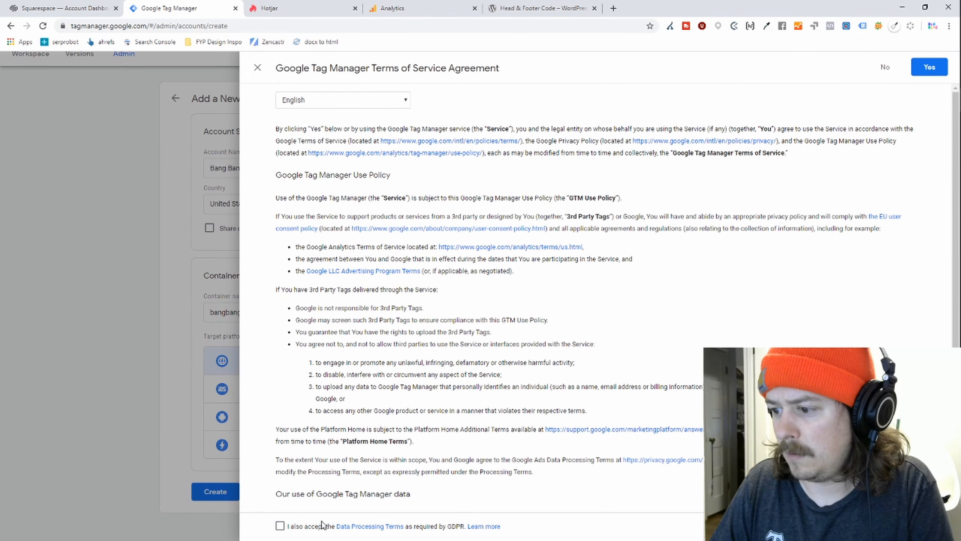
{"action": "left_click", "coordinate": [281, 526]}
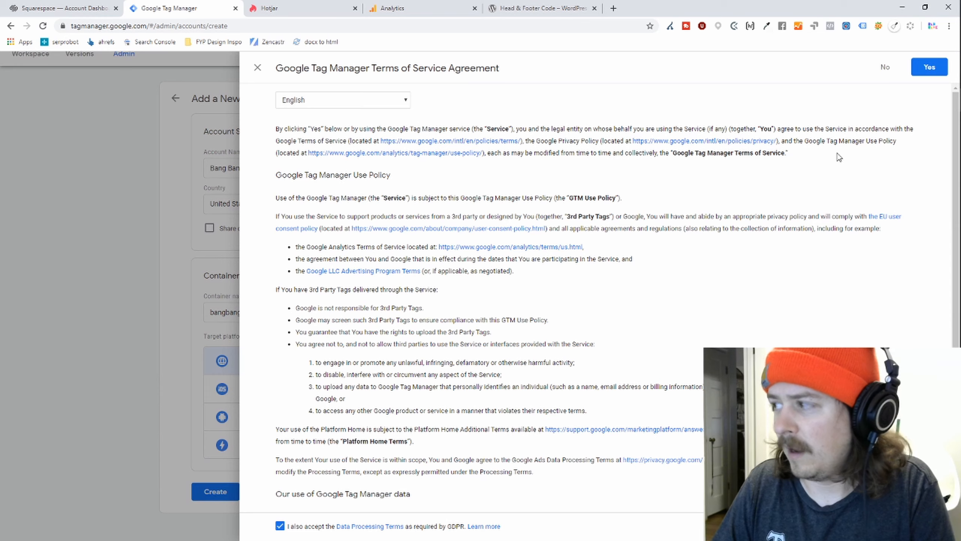
{"action": "left_click", "coordinate": [921, 72]}
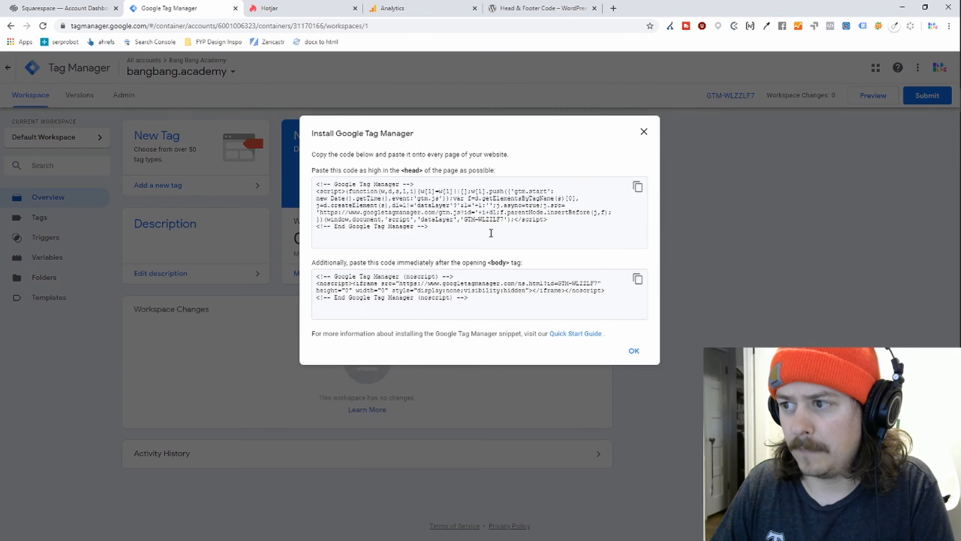
Step: Select the Tag Manager head snippet, switch to Squarespace and open the Bang Bang Academy site's Code Injection settings
{"action": "left_click_drag", "start_coordinate": [469, 243], "coordinate": [311, 196]}
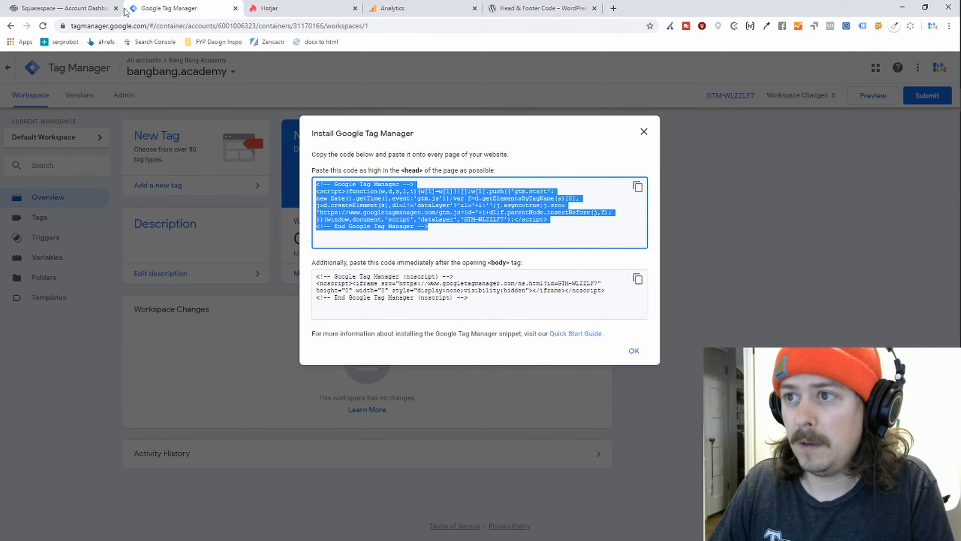
{"action": "left_click", "coordinate": [103, 11]}
{"action": "left_click", "coordinate": [160, 271]}
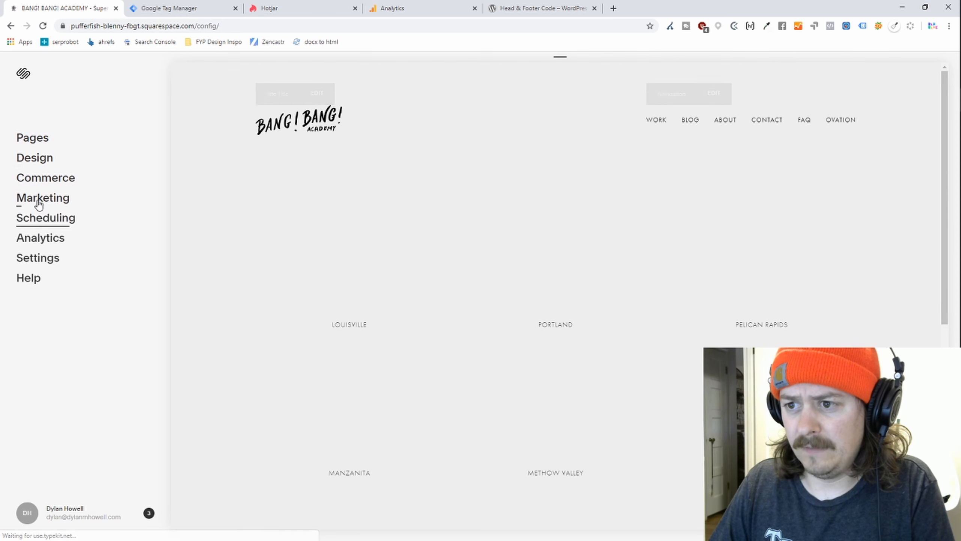
{"action": "left_click", "coordinate": [40, 258]}
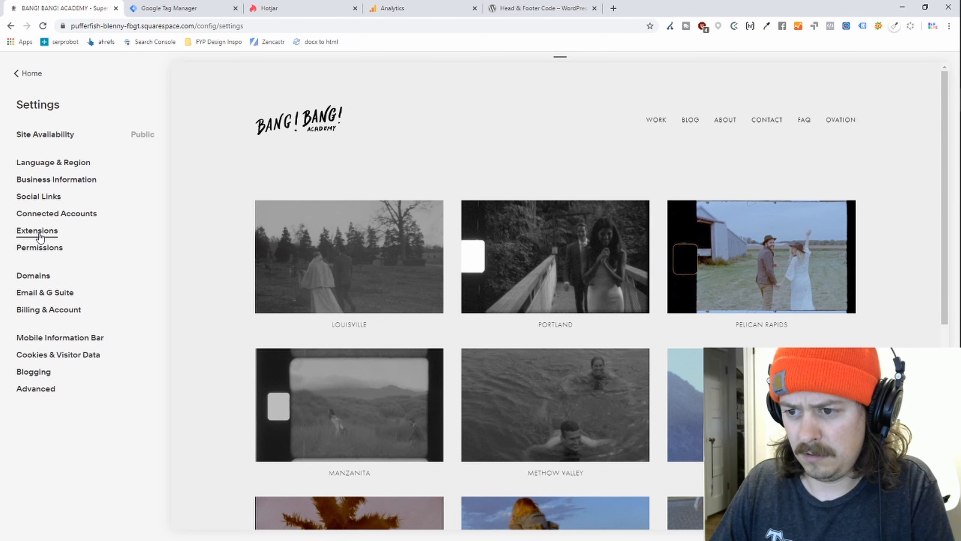
{"action": "left_click", "coordinate": [36, 388]}
{"action": "left_click", "coordinate": [66, 170]}
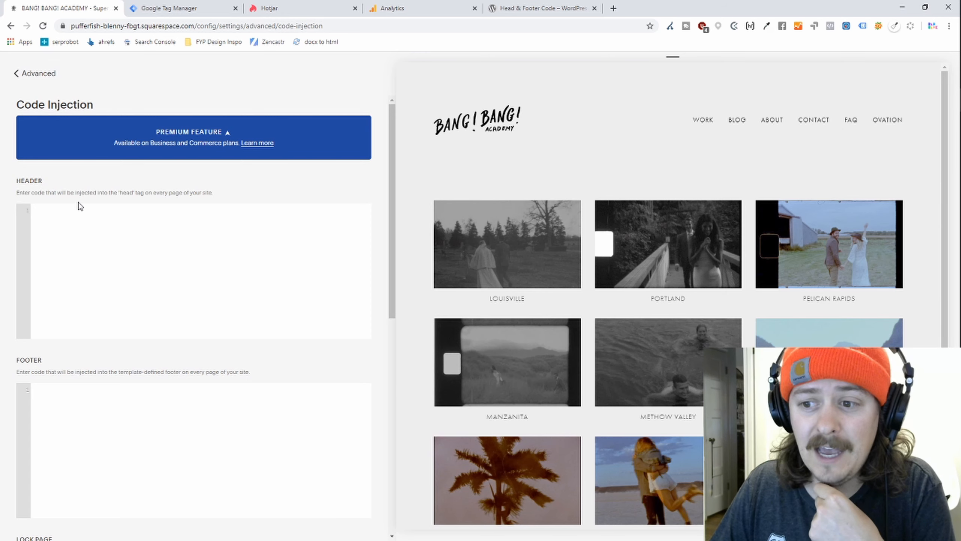
Step: Compare the Tag Manager body snippet with Squarespace's code injection fields, and close the installation instructions
{"action": "left_click", "coordinate": [185, 6]}
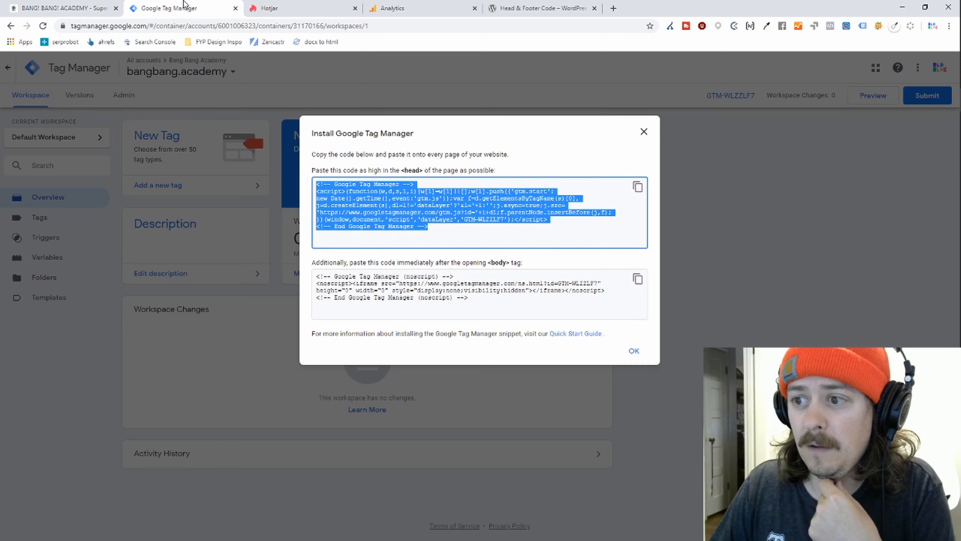
{"action": "left_click", "coordinate": [477, 301]}
{"action": "left_click", "coordinate": [62, 8]}
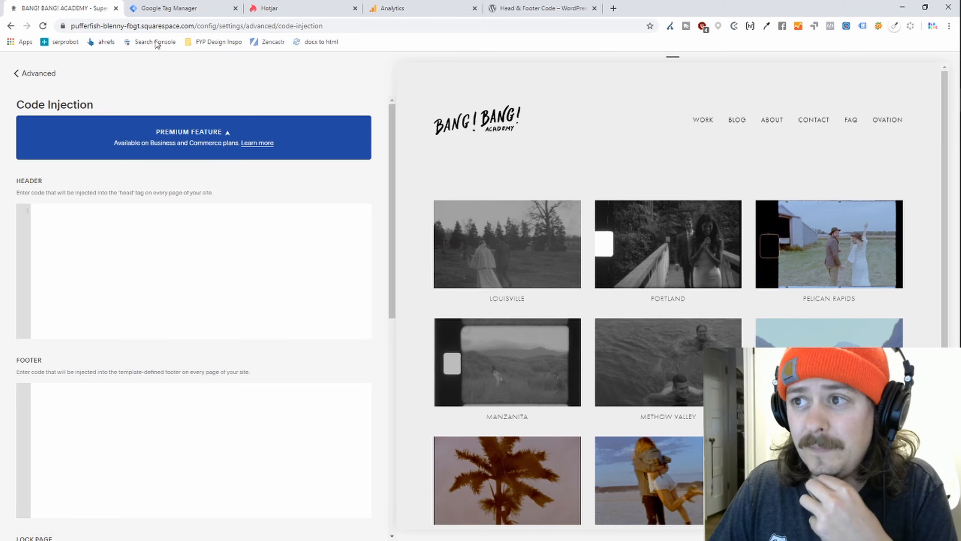
{"action": "left_click", "coordinate": [173, 10]}
{"action": "left_click", "coordinate": [644, 131]}
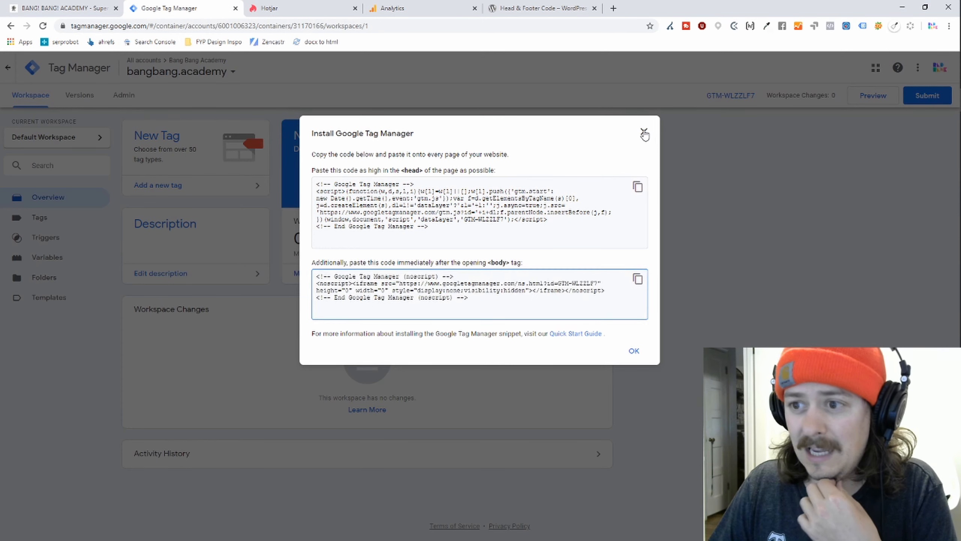
Step: Switch to Hotjar and fill in a new site for bangbang.academy with type E-commerce and owner New Client Organization
{"action": "left_click", "coordinate": [282, 9]}
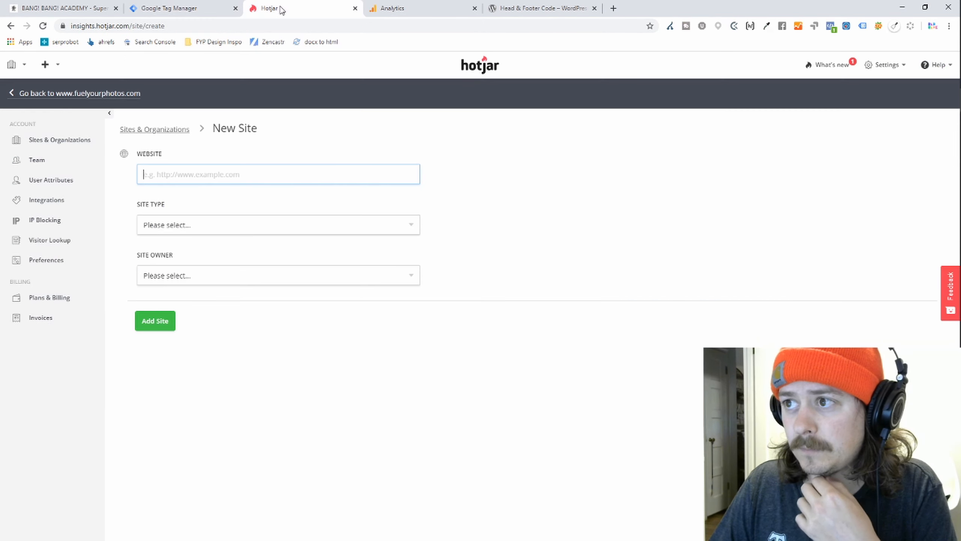
{"action": "type", "text": "ban"}
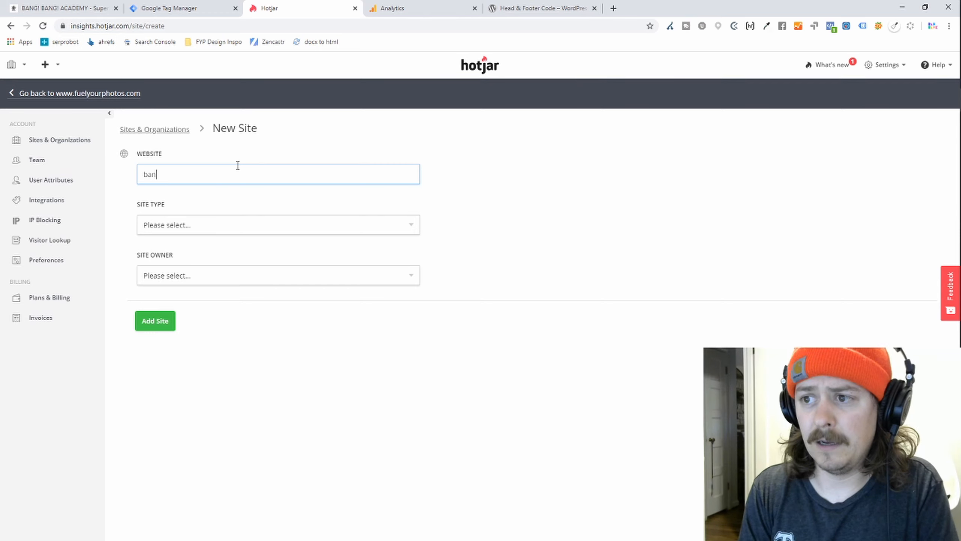
{"action": "type", "text": "gba"}
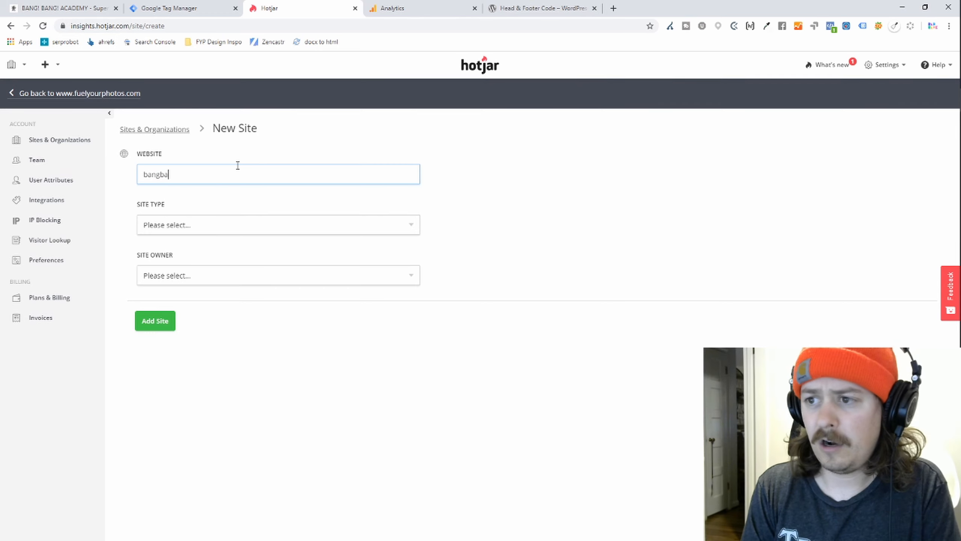
{"action": "type", "text": "ng.academy"}
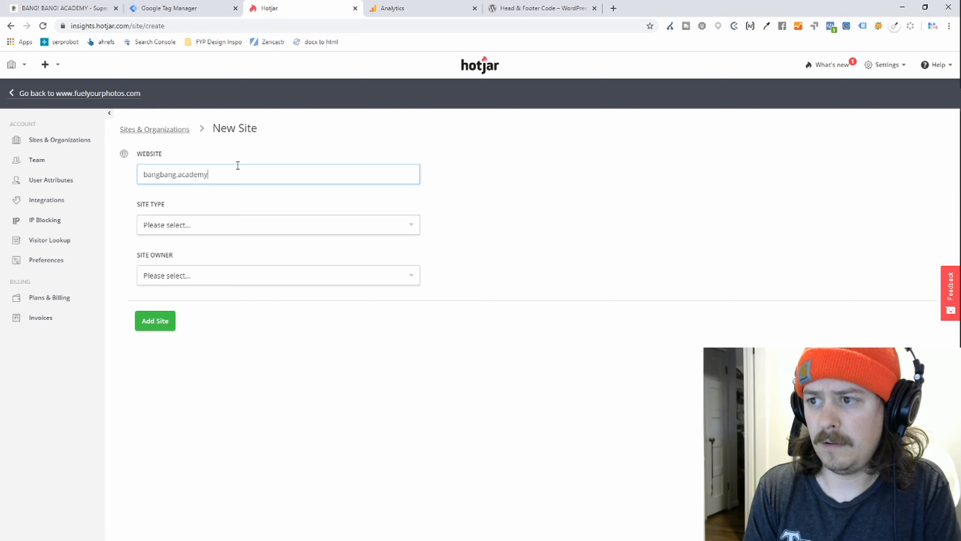
{"action": "key", "text": "ctrl+a"}
{"action": "left_click", "coordinate": [219, 226]}
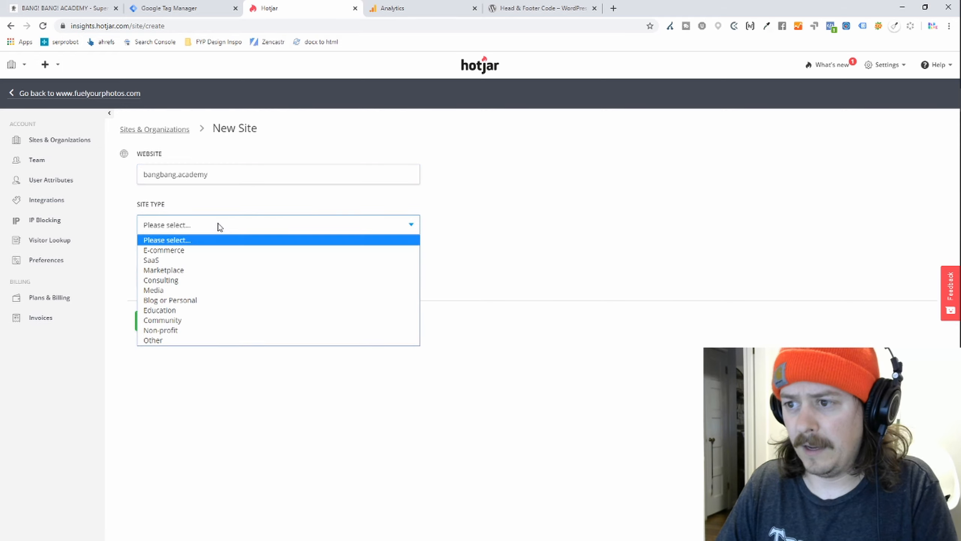
{"action": "left_click", "coordinate": [211, 253]}
{"action": "left_click", "coordinate": [210, 275]}
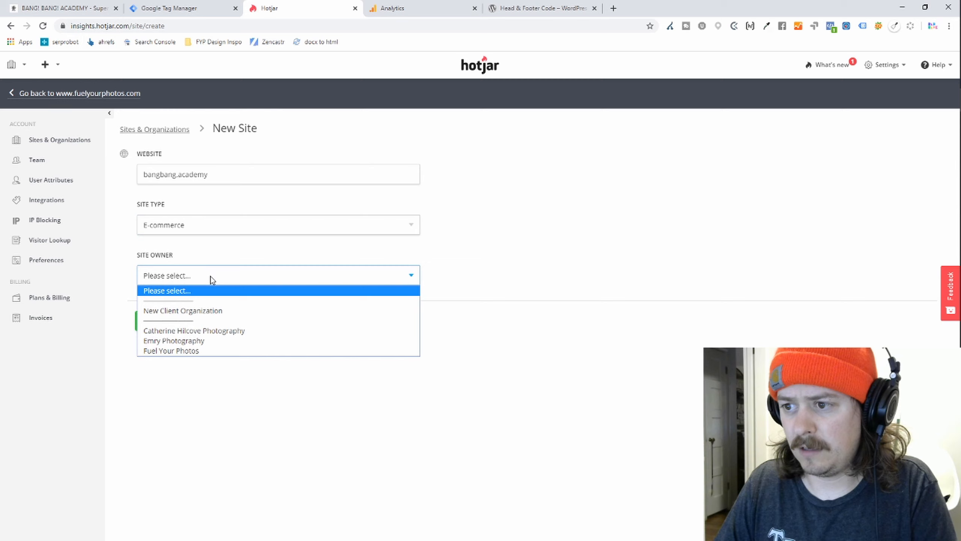
{"action": "left_click", "coordinate": [216, 311]}
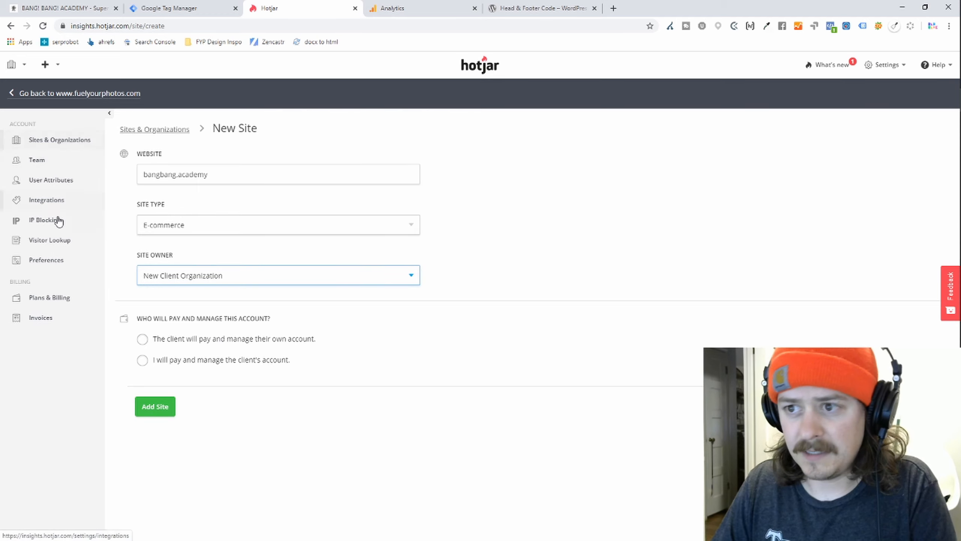
{"action": "left_click", "coordinate": [62, 143]}
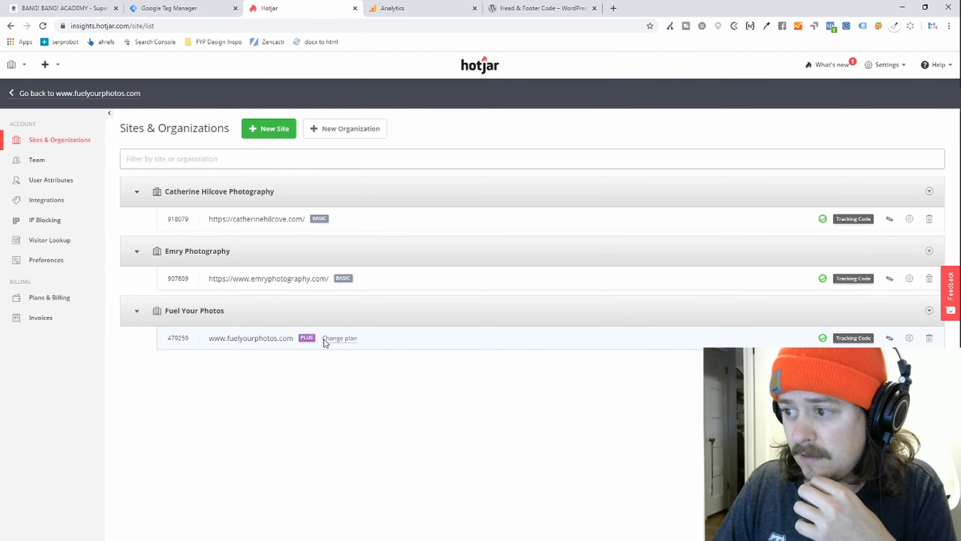
{"action": "left_click", "coordinate": [854, 337]}
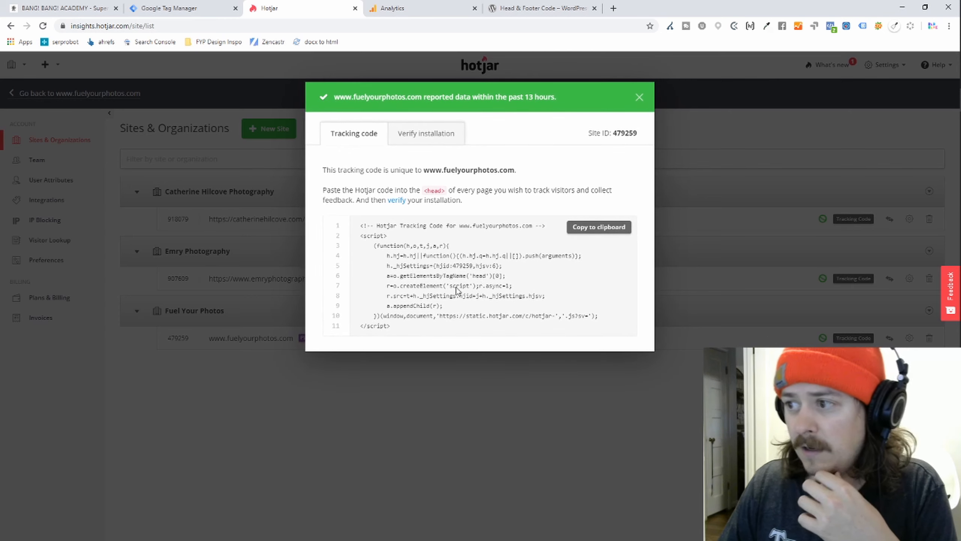
{"action": "left_click_drag", "start_coordinate": [361, 225], "coordinate": [432, 332]}
{"action": "left_click", "coordinate": [604, 229]}
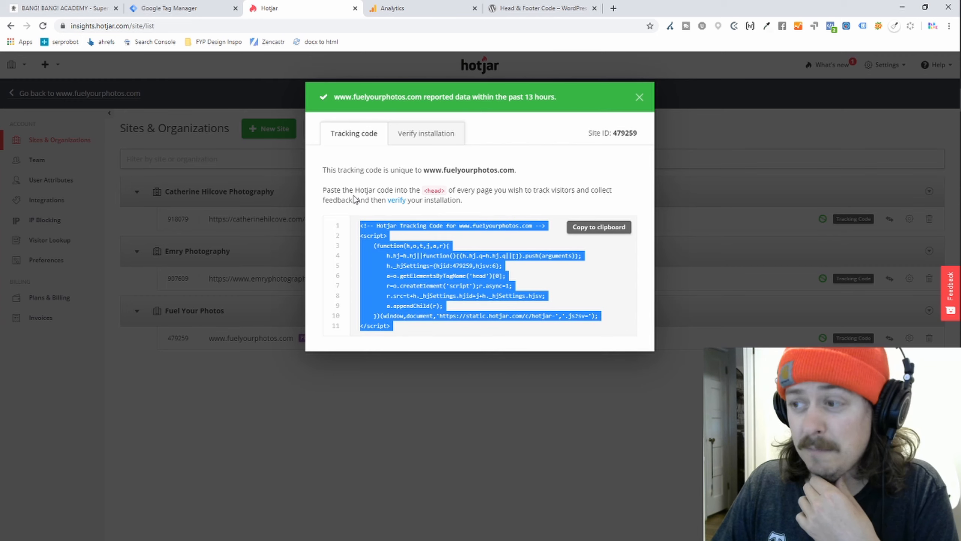
Step: In Tag Manager, create a Custom HTML tag in the bangbang.academy container containing the copied Hotjar tracking code
{"action": "left_click", "coordinate": [207, 9]}
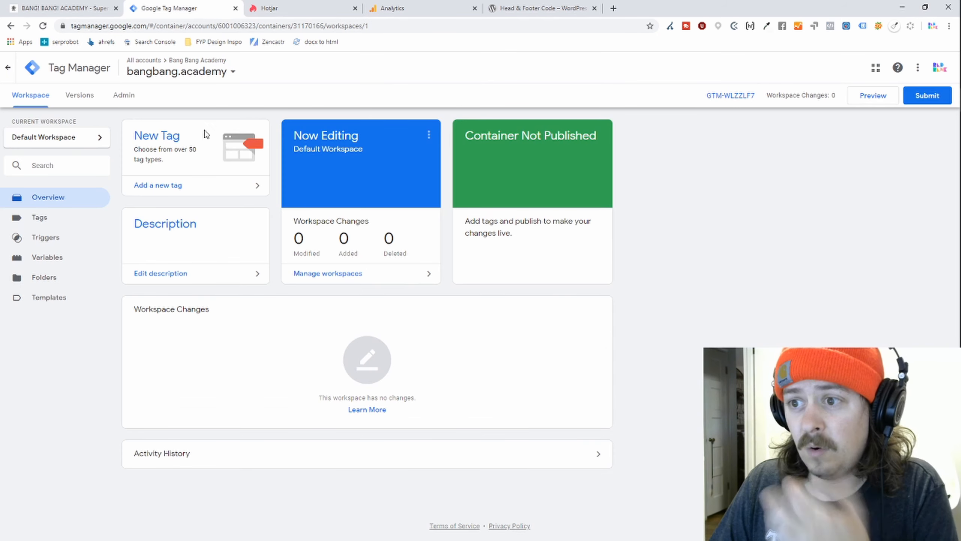
{"action": "left_click", "coordinate": [78, 224]}
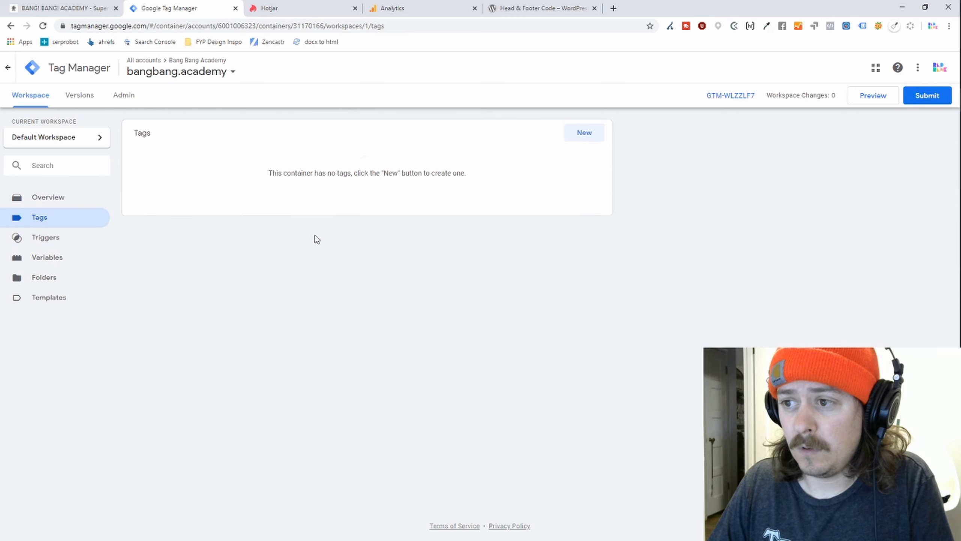
{"action": "left_click", "coordinate": [585, 133]}
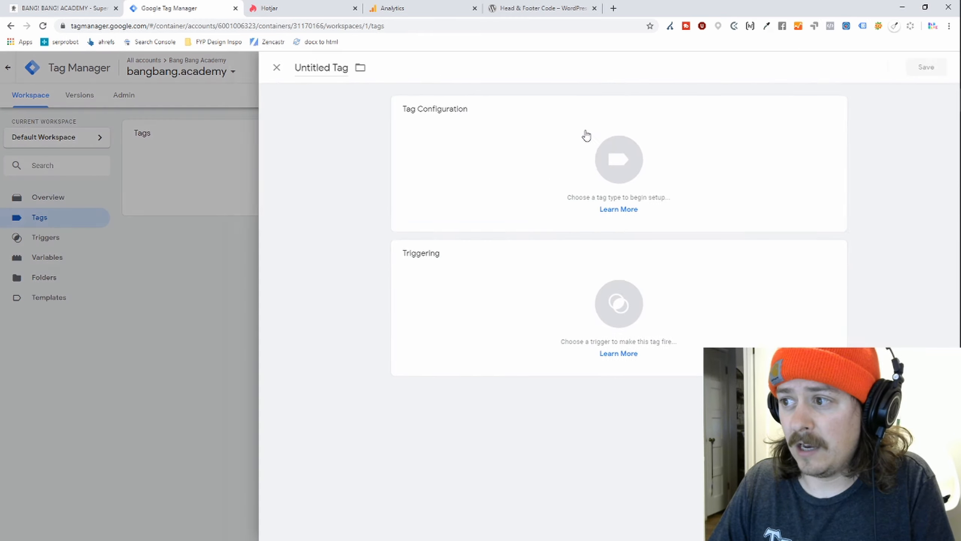
{"action": "left_click", "coordinate": [636, 161]}
{"action": "scroll", "coordinate": [753, 254], "scroll_direction": "down", "scroll_amount": 1}
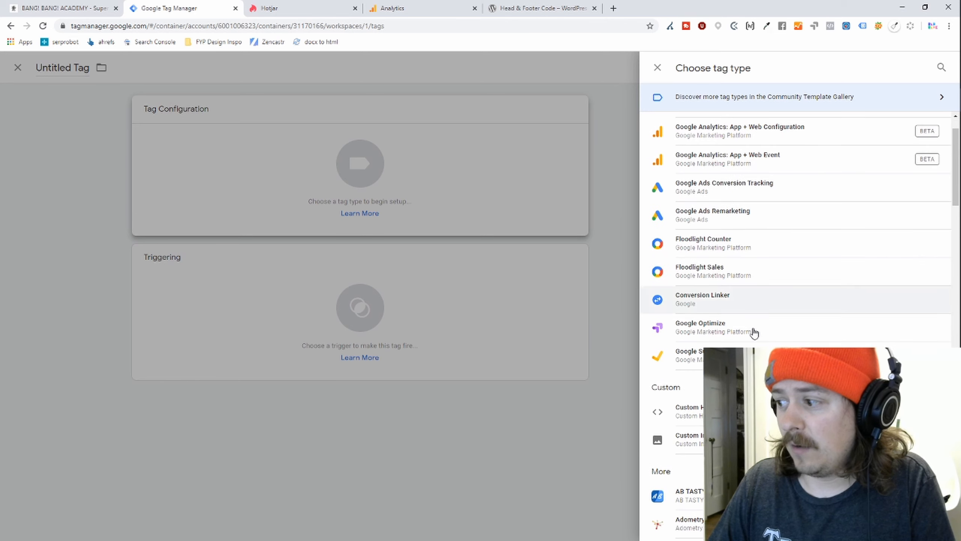
{"action": "left_click", "coordinate": [681, 411]}
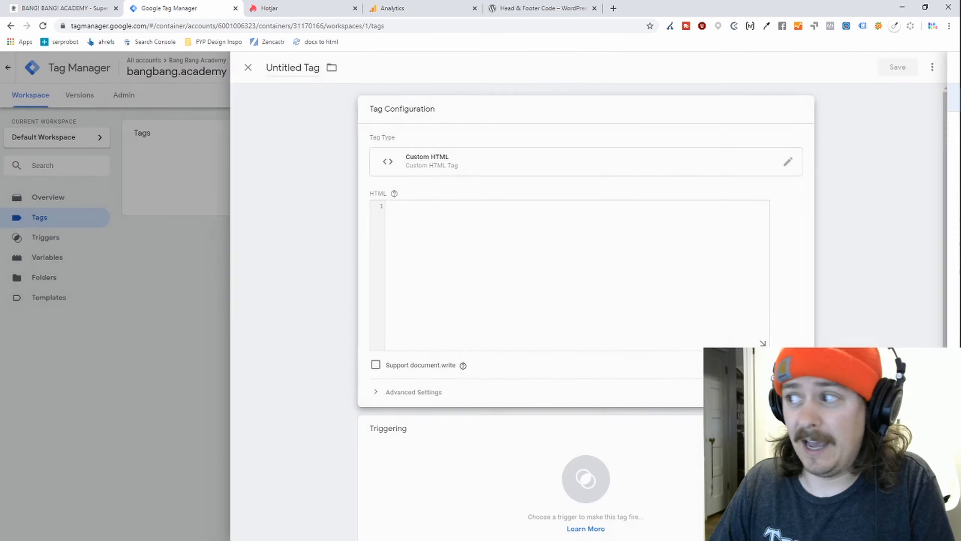
{"action": "left_click", "coordinate": [447, 283]}
{"action": "type", "text": "<!-- Hotjar Tracking Code for www.fuelyourphotos.com --> <script>     (function(h,o,t,j,a,r){         h.hj=h.hj||function(){(h.hj.q=h.hj.q||[]).push(arguments)};         h._hjSettings={hjid:479259,hjsv:6};         a=o.getElementsByTagName('head')[0];         r=o.createElement('script');r.async=1;         r.src=t+h._hjSettings.hjid+j+h._hjSettings.hjsv;         a.appendChild(r);     })(window,document,'https://static.hotjar.com/c/hotjar-','.js?sv='); </script>"}
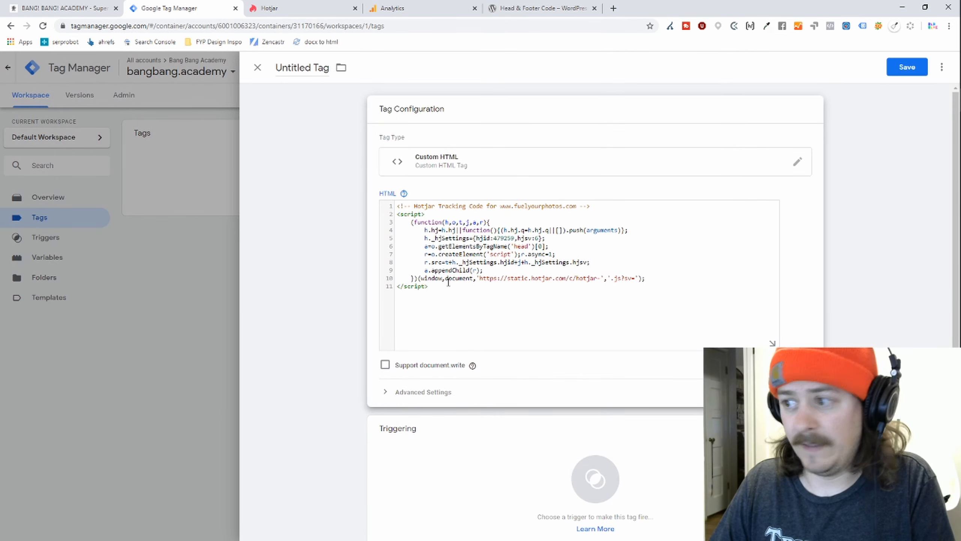
Step: Set the Hotjar tag to fire on the All Pages page view trigger
{"action": "scroll", "coordinate": [530, 340], "scroll_direction": "down", "scroll_amount": 1}
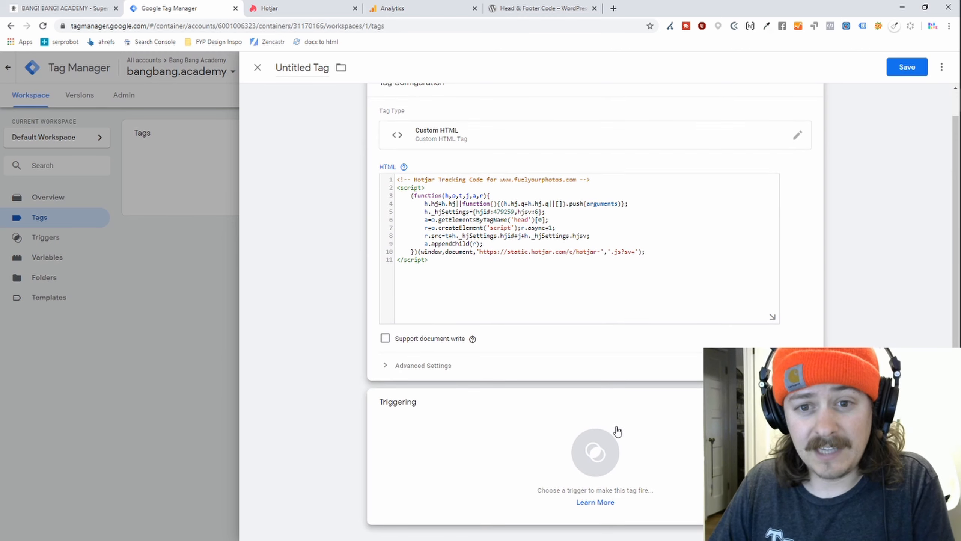
{"action": "left_click", "coordinate": [597, 450]}
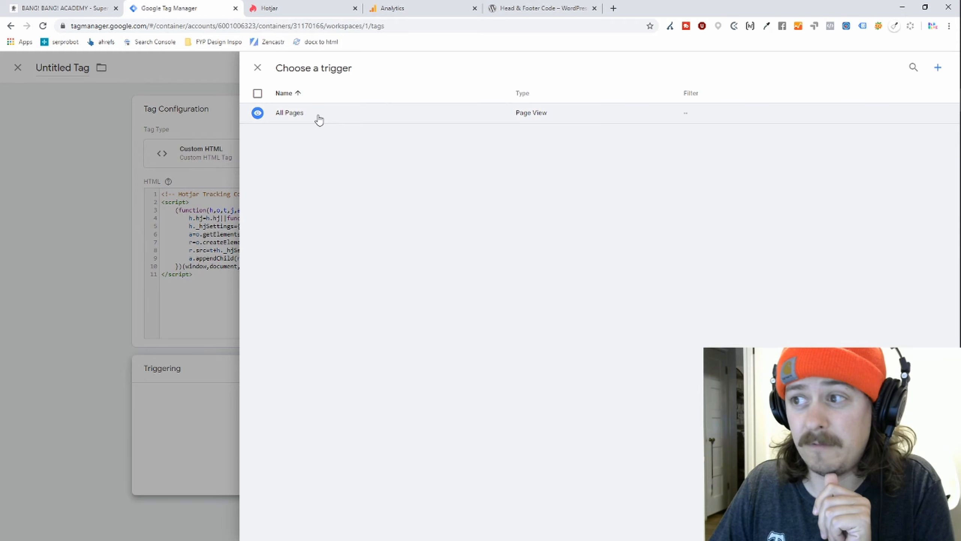
{"action": "left_click", "coordinate": [303, 116]}
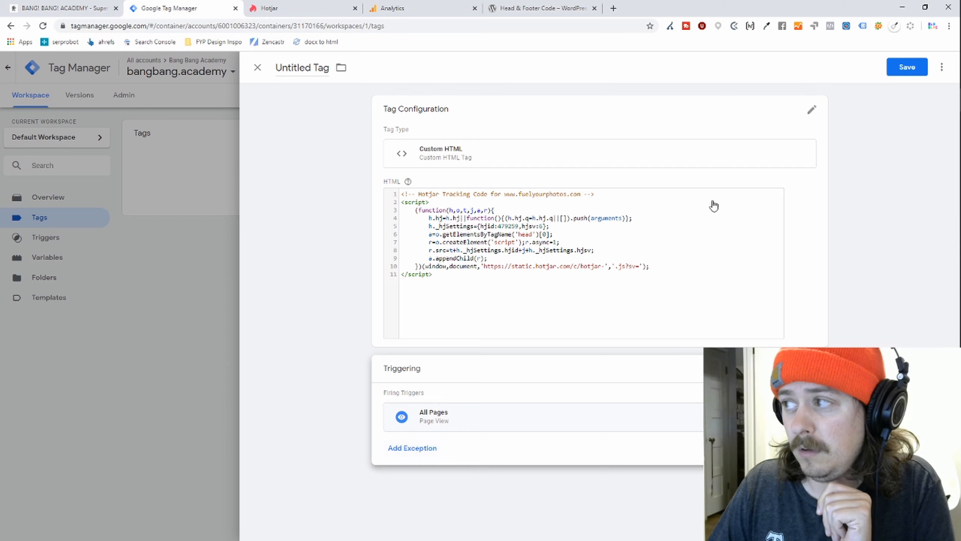
Step: Save the Custom HTML tag under the name Hotjar
{"action": "left_click", "coordinate": [906, 67]}
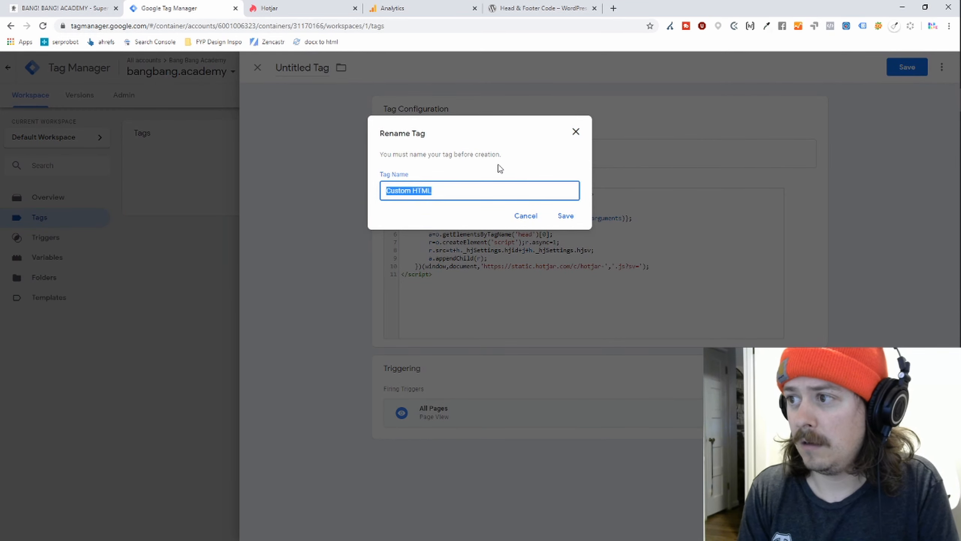
{"action": "type", "text": "Hotjar"}
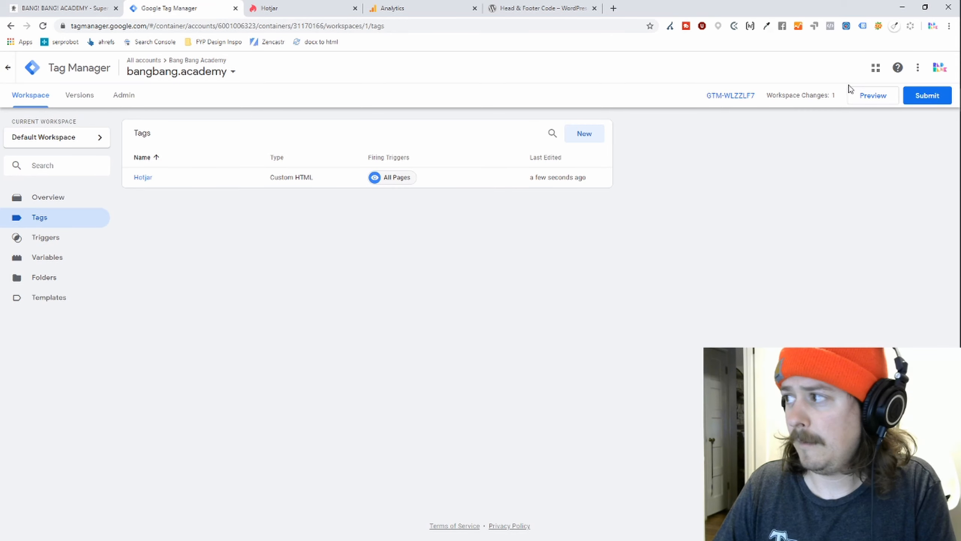
Step: Switch to Google Analytics and continue the Bang Bang Academy account setup with Web as what to measure
{"action": "left_click", "coordinate": [406, 13]}
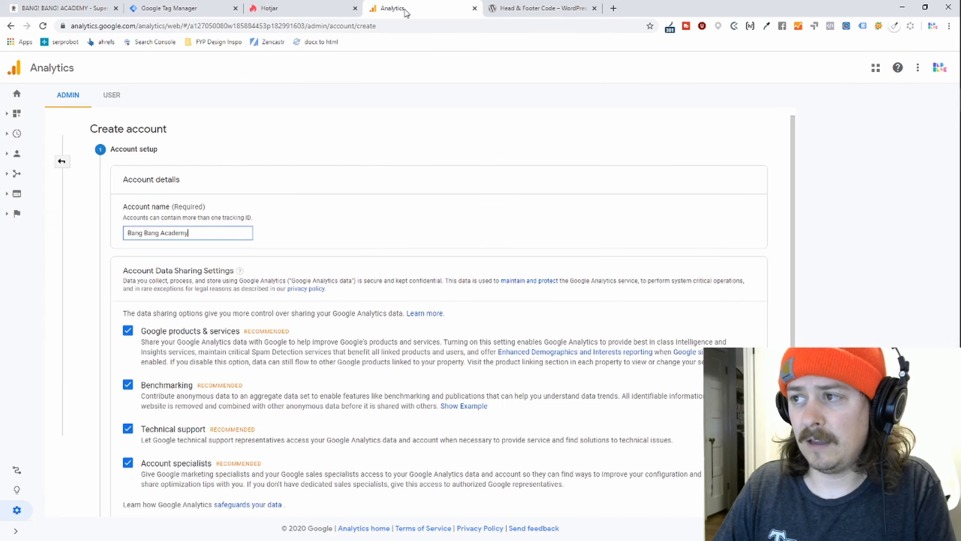
{"action": "scroll", "coordinate": [227, 265], "scroll_direction": "down", "scroll_amount": 3}
{"action": "left_click", "coordinate": [128, 453]}
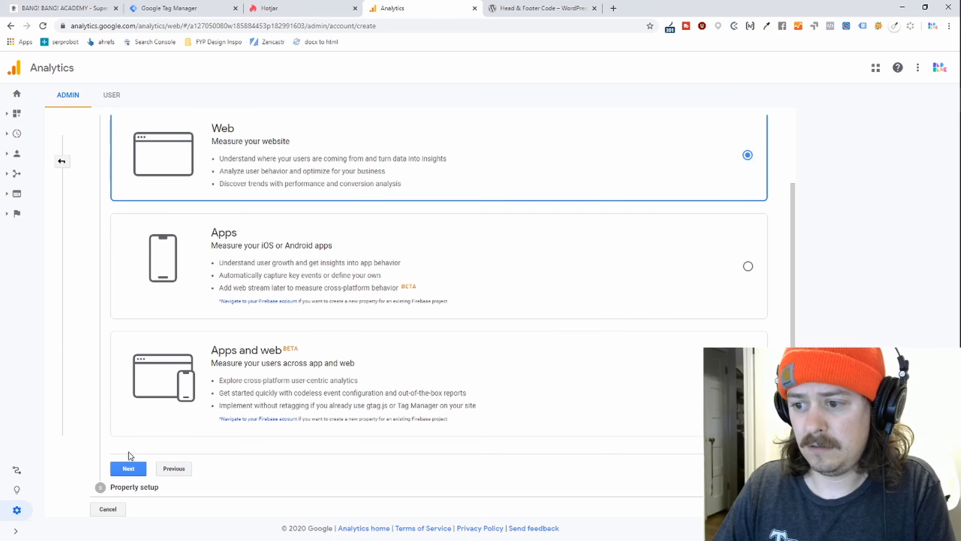
{"action": "scroll", "coordinate": [223, 212], "scroll_direction": "up", "scroll_amount": 1}
{"action": "scroll", "coordinate": [193, 243], "scroll_direction": "down", "scroll_amount": 2}
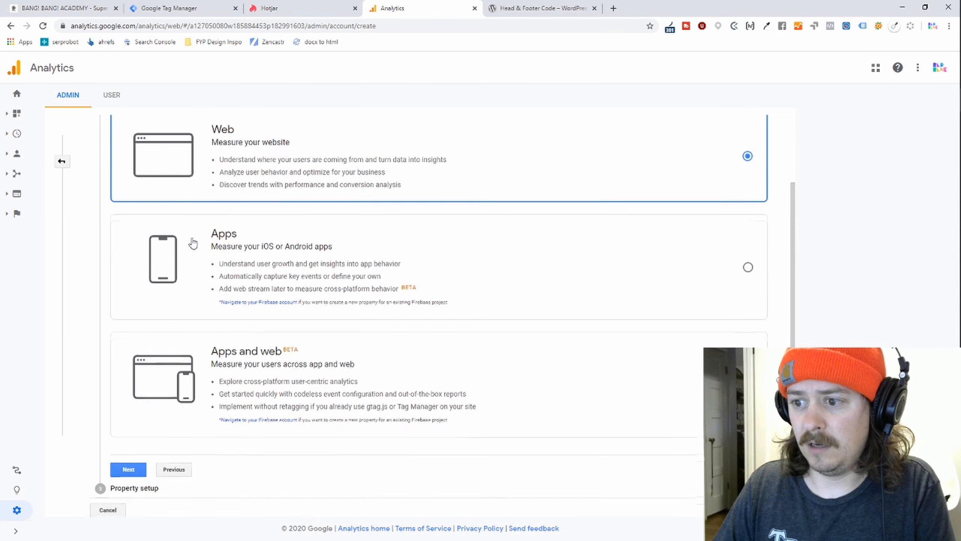
{"action": "left_click", "coordinate": [128, 468]}
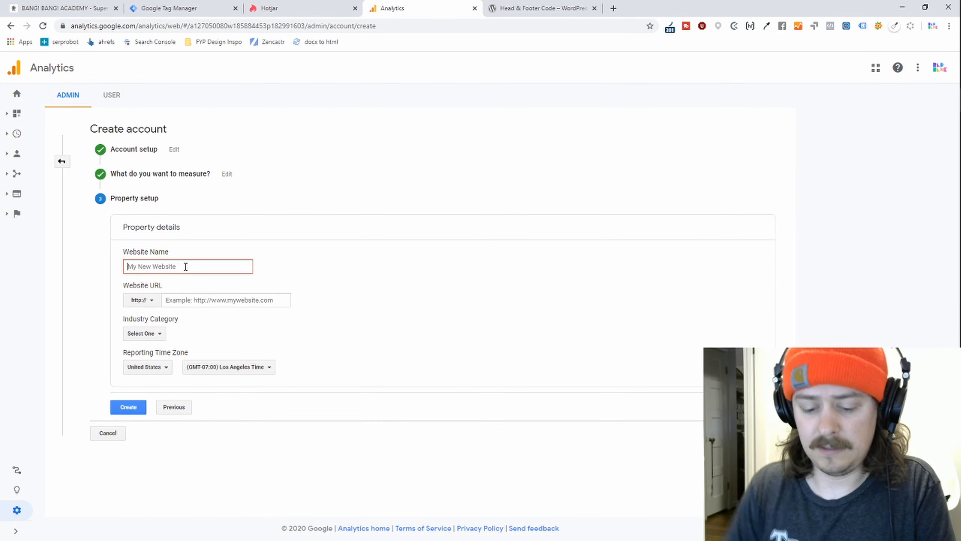
{"action": "type", "text": "Bang Ban"}
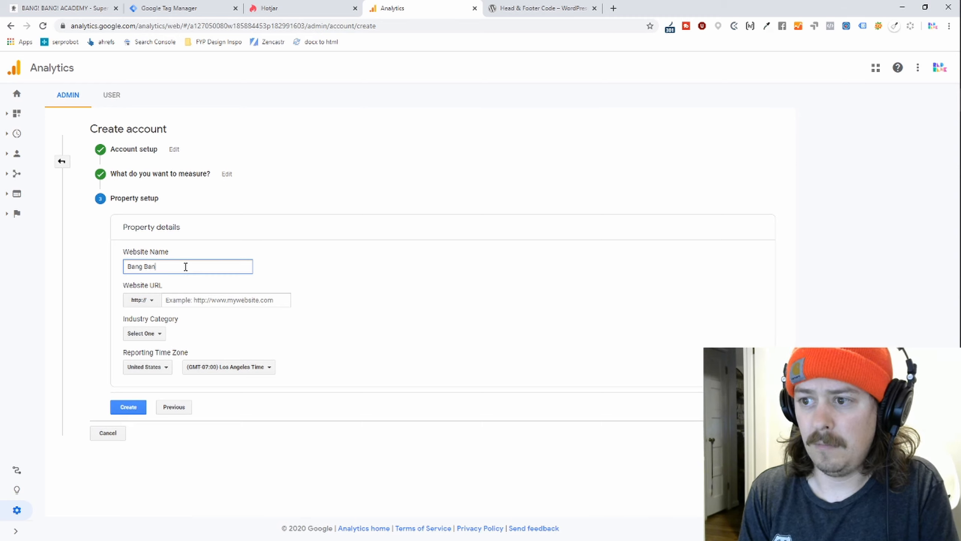
{"action": "type", "text": "g Academy"}
{"action": "left_click", "coordinate": [141, 300]}
{"action": "left_click", "coordinate": [148, 333]}
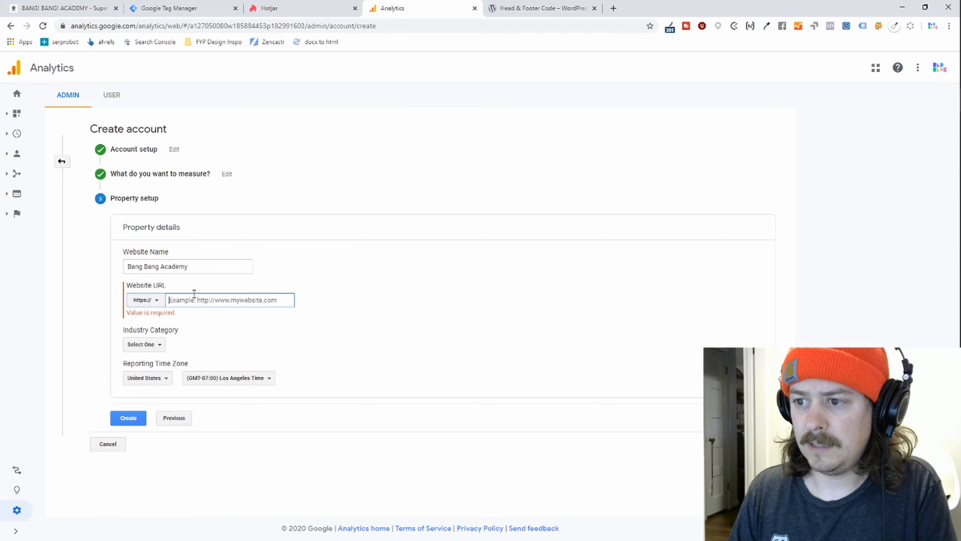
{"action": "type", "text": "ban"}
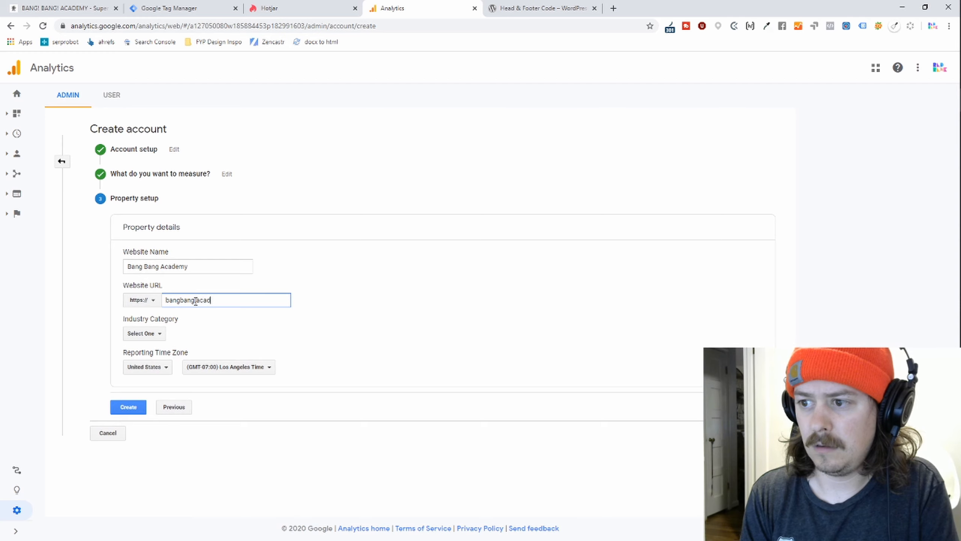
{"action": "type", "text": "gbang.academy"}
{"action": "left_click", "coordinate": [195, 301]}
{"action": "type", "text": "."}
Step: Set the industry category to Arts and Entertainment and create the Analytics account
{"action": "left_click", "coordinate": [138, 334]}
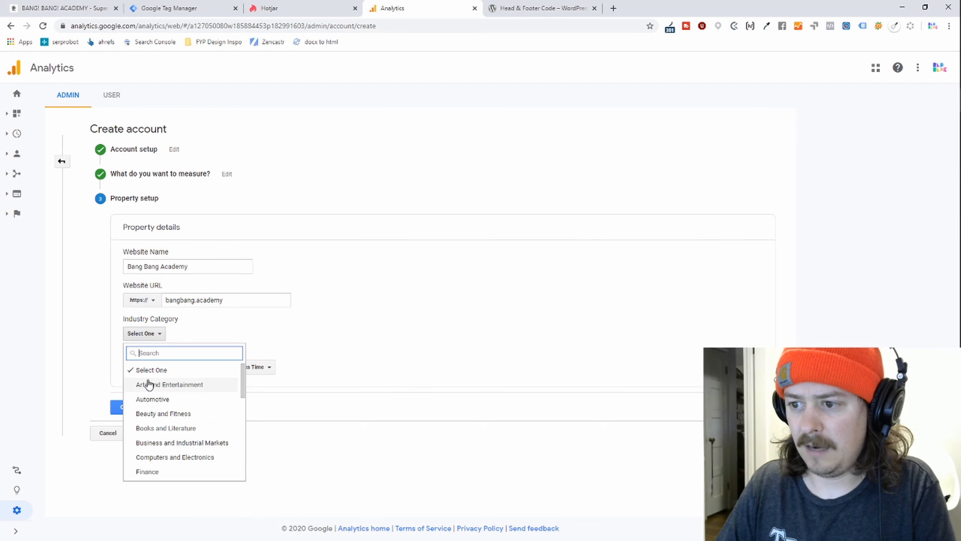
{"action": "left_click", "coordinate": [150, 385]}
{"action": "left_click", "coordinate": [133, 407]}
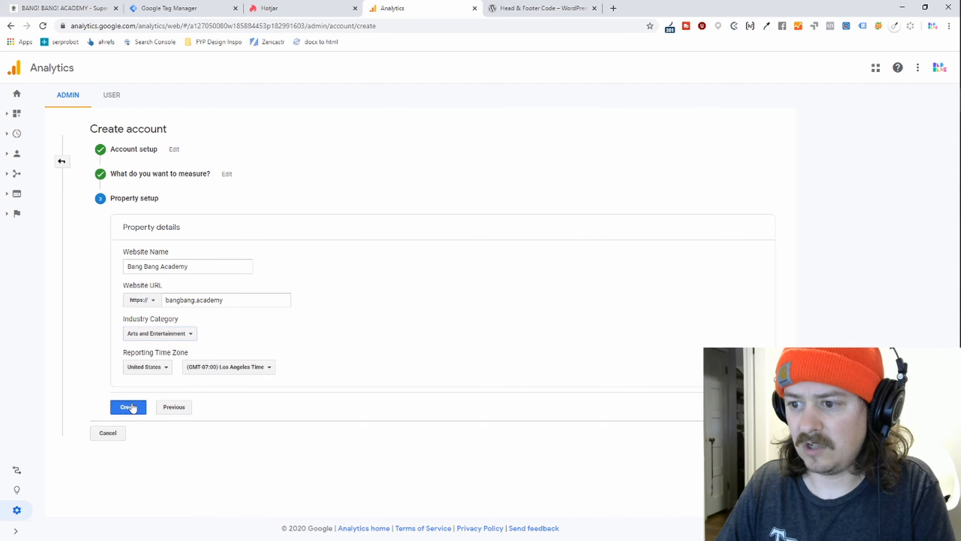
{"action": "left_click", "coordinate": [357, 244]}
{"action": "left_click", "coordinate": [357, 498]}
{"action": "left_click", "coordinate": [370, 528]}
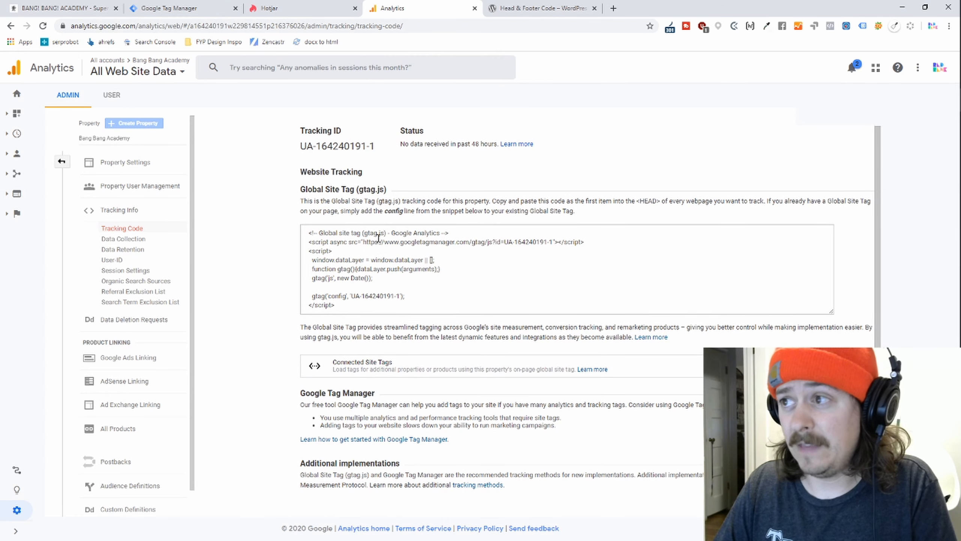
Step: Copy the new property's tracking ID from its Analytics tracking code page
{"action": "left_click", "coordinate": [160, 8]}
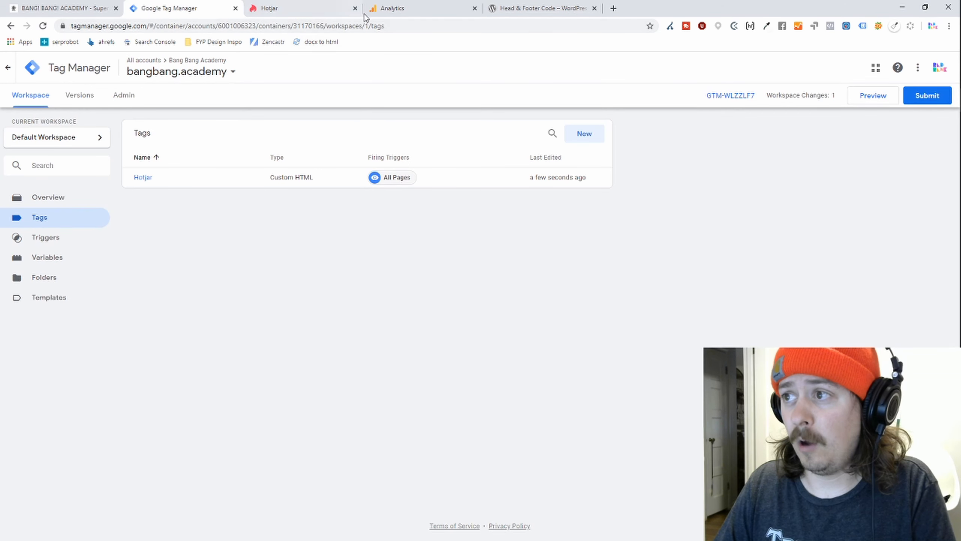
{"action": "left_click", "coordinate": [380, 9]}
{"action": "left_click_drag", "start_coordinate": [374, 145], "coordinate": [303, 148]}
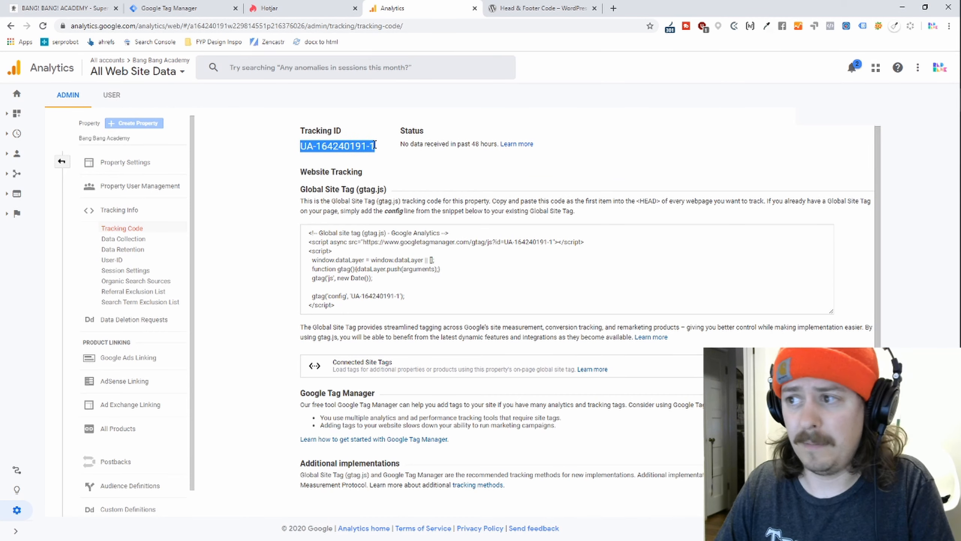
Step: In Tag Manager, create a new tag named Analytics Pageview with the type Google Analytics: Universal Analytics
{"action": "left_click", "coordinate": [204, 8]}
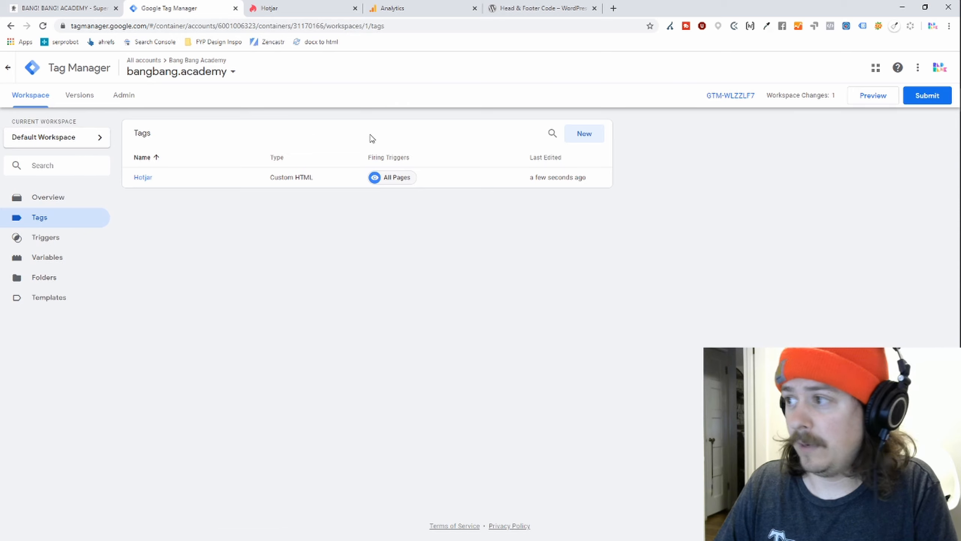
{"action": "left_click", "coordinate": [584, 134]}
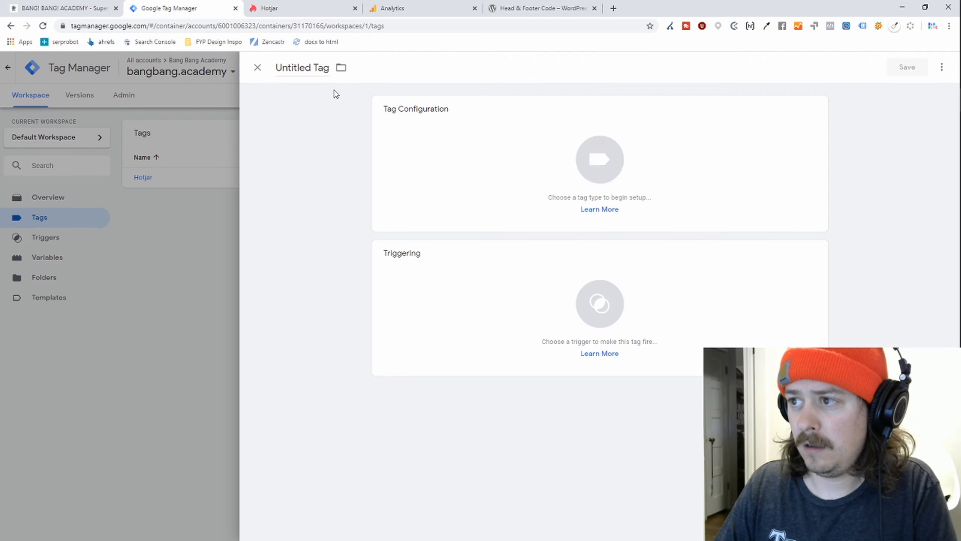
{"action": "double_click", "coordinate": [321, 68]}
{"action": "triple_click", "coordinate": [316, 69]}
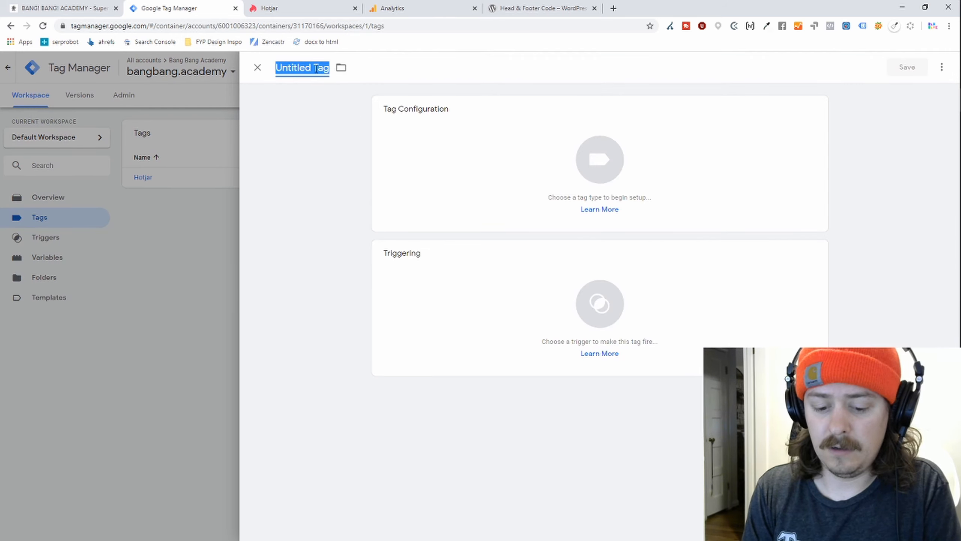
{"action": "type", "text": "Analyt"}
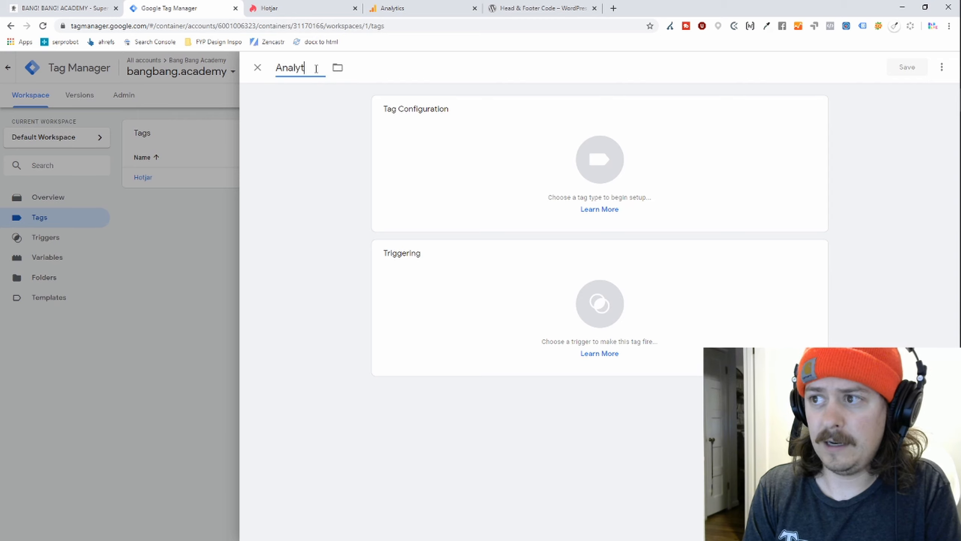
{"action": "type", "text": "ics Page"}
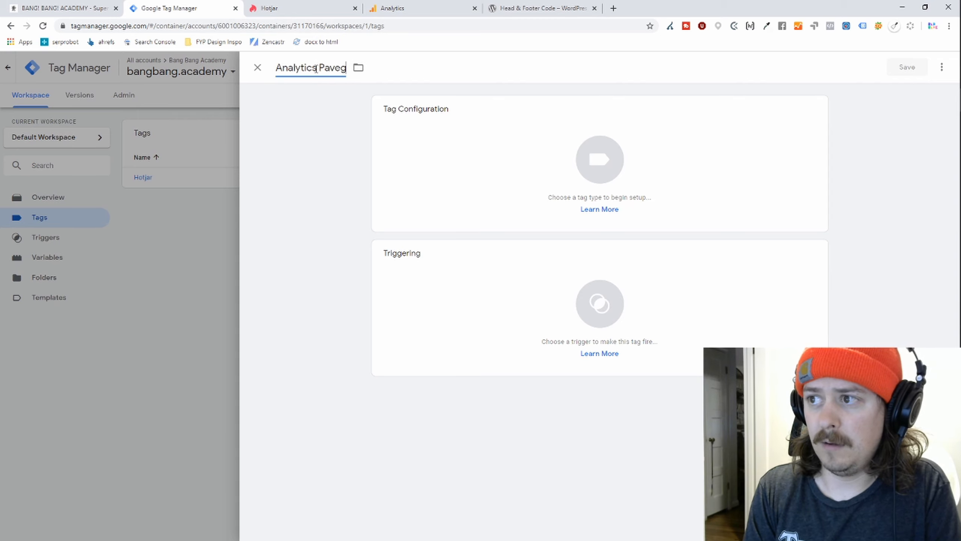
{"action": "type", "text": "view"}
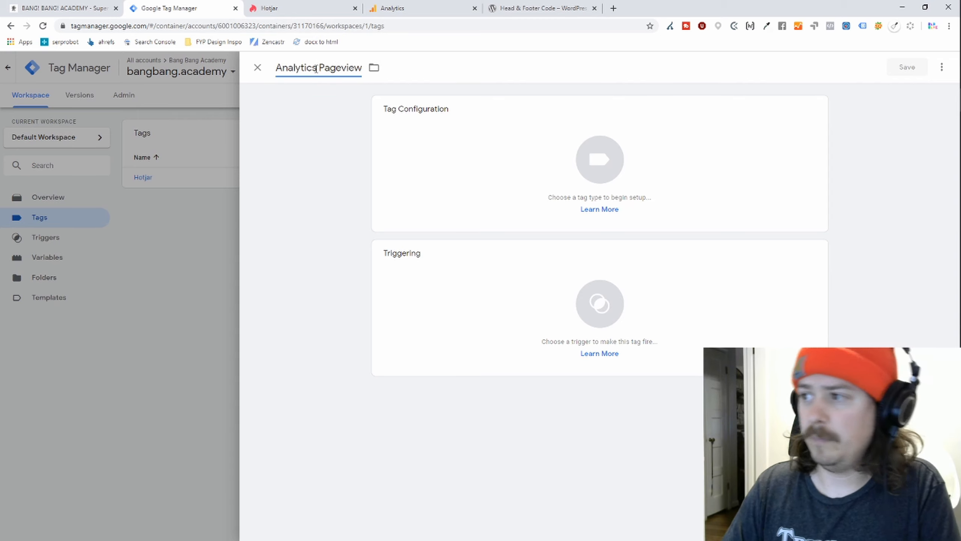
{"action": "left_click", "coordinate": [525, 138]}
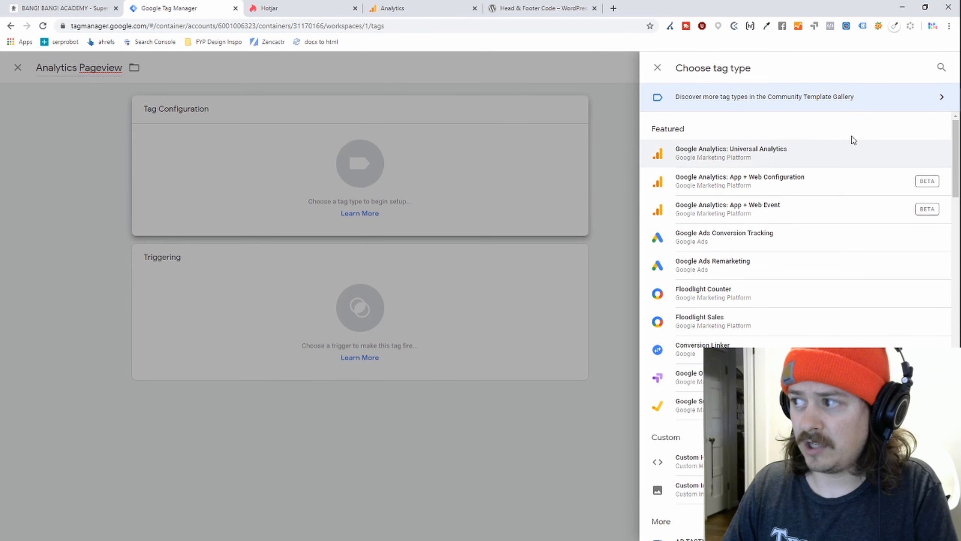
{"action": "left_click", "coordinate": [827, 161]}
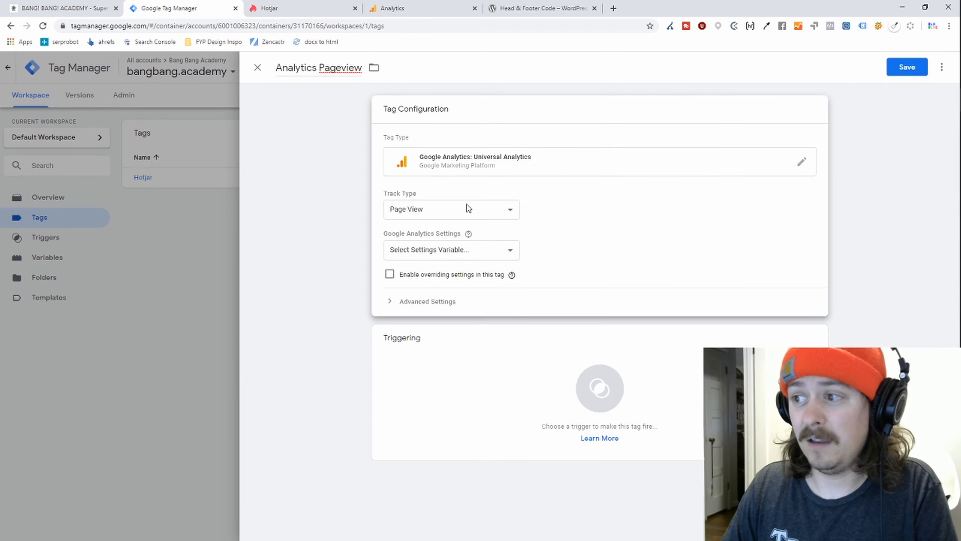
{"action": "left_click", "coordinate": [443, 248]}
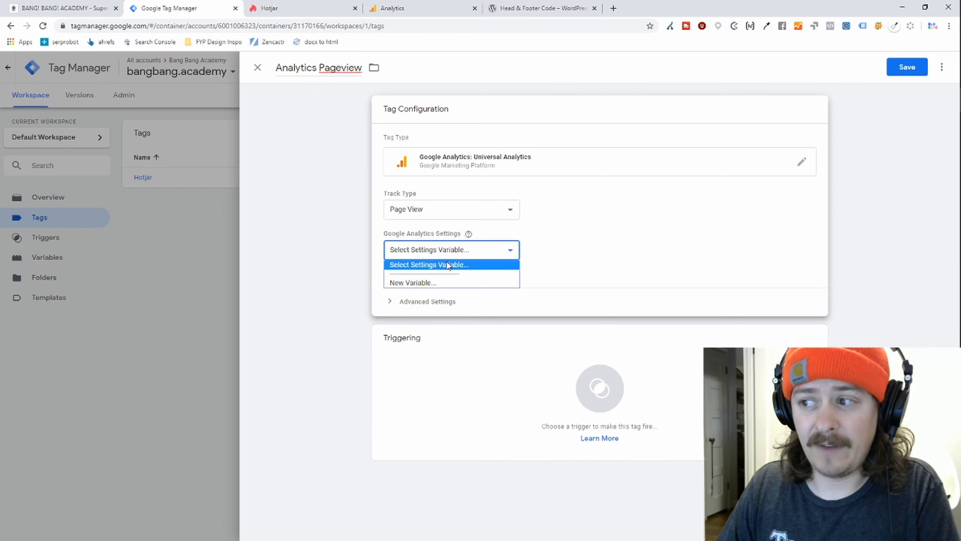
{"action": "left_click", "coordinate": [537, 260]}
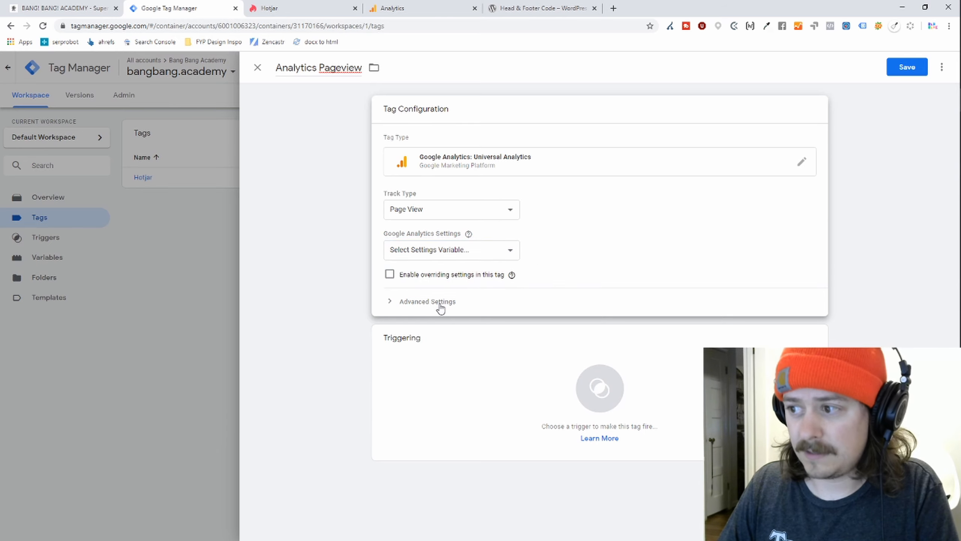
{"action": "left_click", "coordinate": [463, 254]}
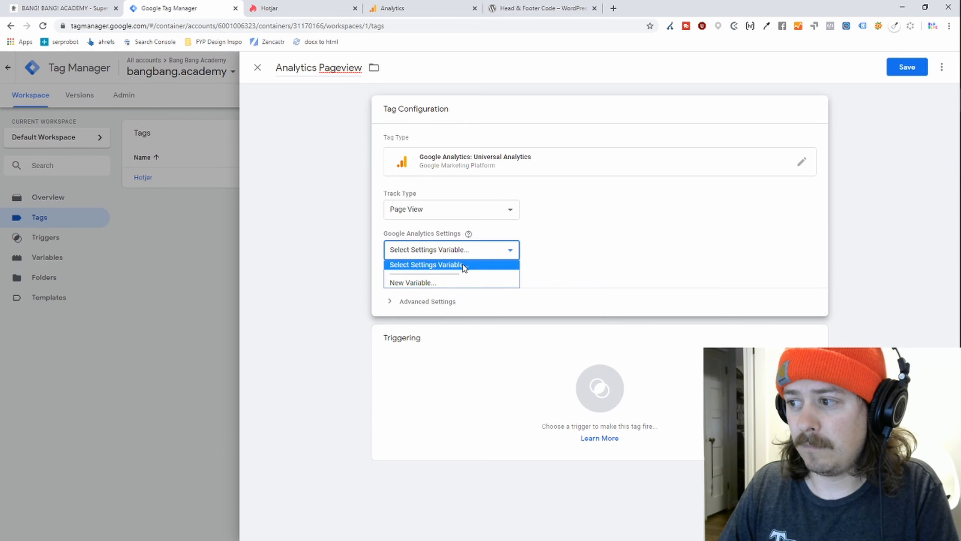
{"action": "left_click", "coordinate": [464, 266]}
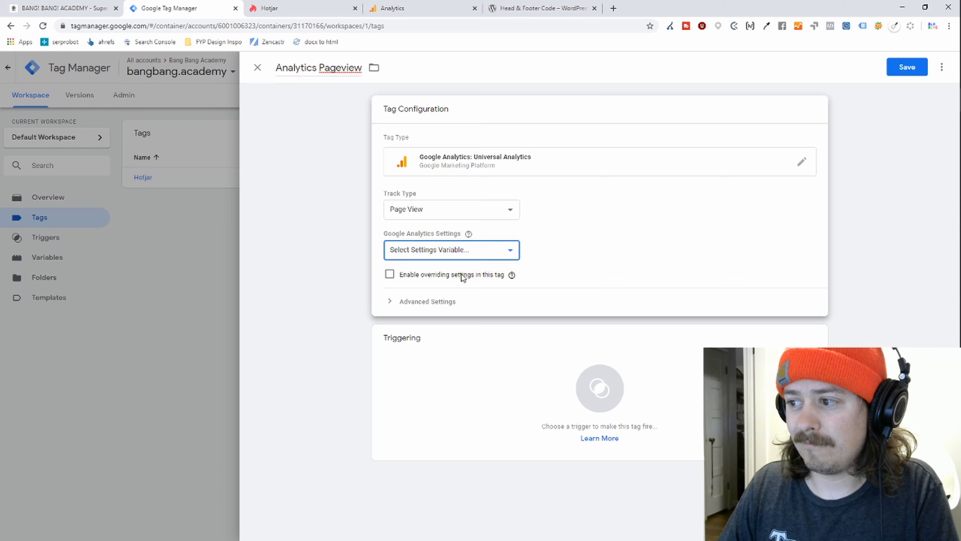
Step: Enable overriding settings in the Analytics Pageview tag and paste the copied Analytics tracking ID
{"action": "left_click", "coordinate": [396, 277]}
{"action": "left_click", "coordinate": [414, 310]}
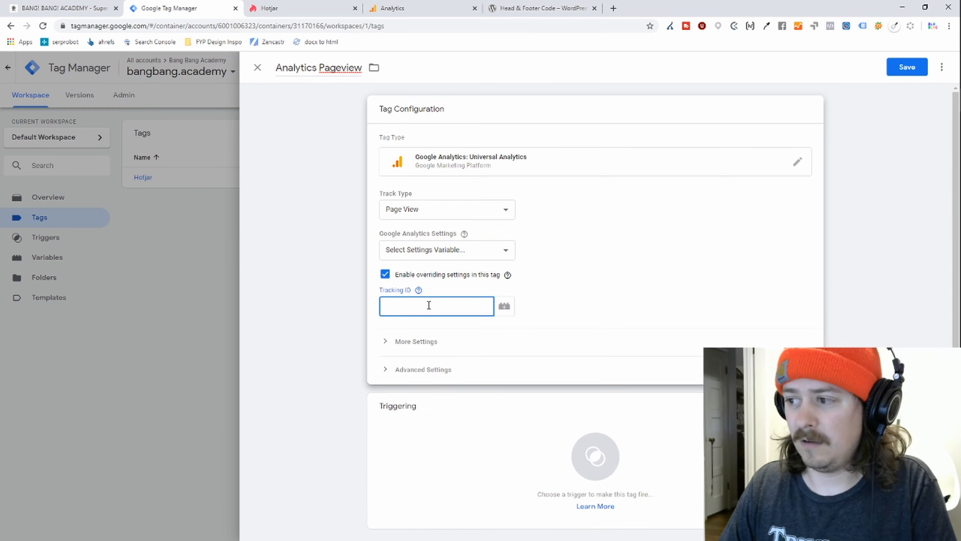
{"action": "key", "text": "ctrl+v"}
Step: Examine the tag's additional settings, including Ecommerce, Custom Metrics, Custom Dimensions and Content Groups
{"action": "left_click", "coordinate": [454, 346]}
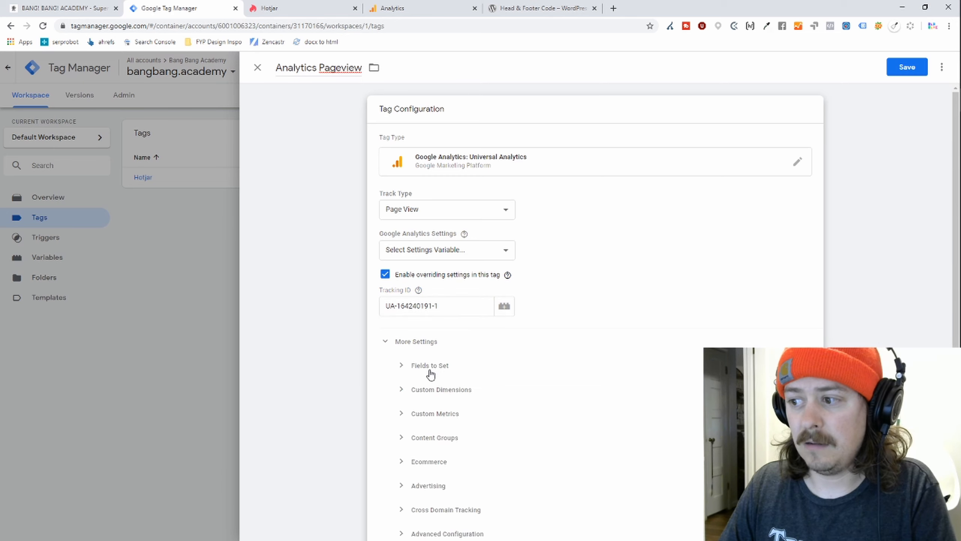
{"action": "left_click", "coordinate": [430, 374]}
{"action": "left_click", "coordinate": [413, 373]}
{"action": "scroll", "coordinate": [418, 377], "scroll_direction": "down", "scroll_amount": 3}
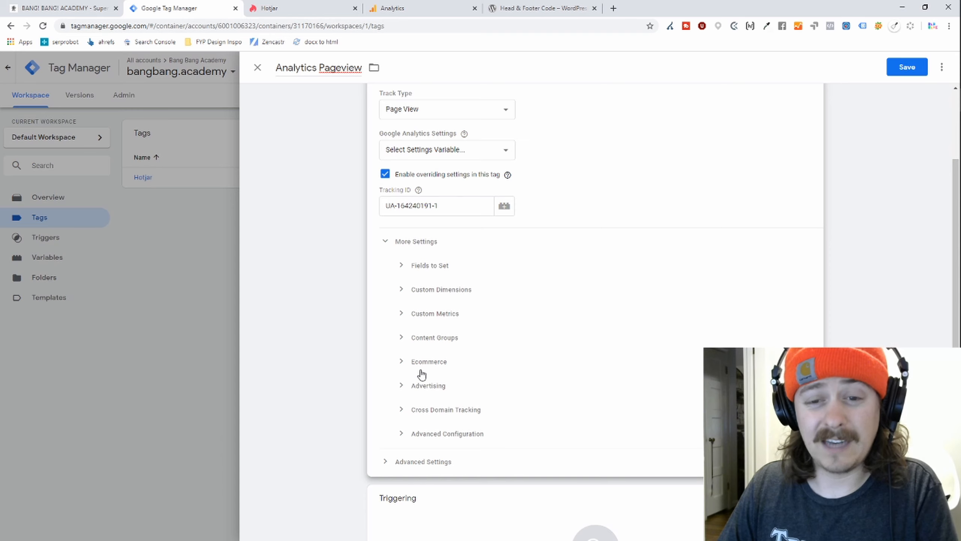
{"action": "left_click", "coordinate": [406, 358]}
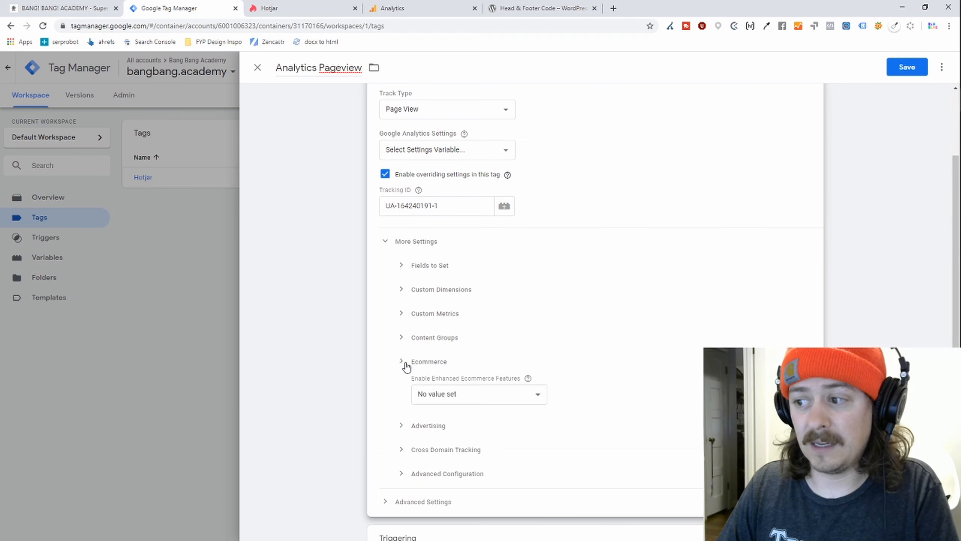
{"action": "left_click", "coordinate": [444, 395]}
{"action": "left_click", "coordinate": [488, 366]}
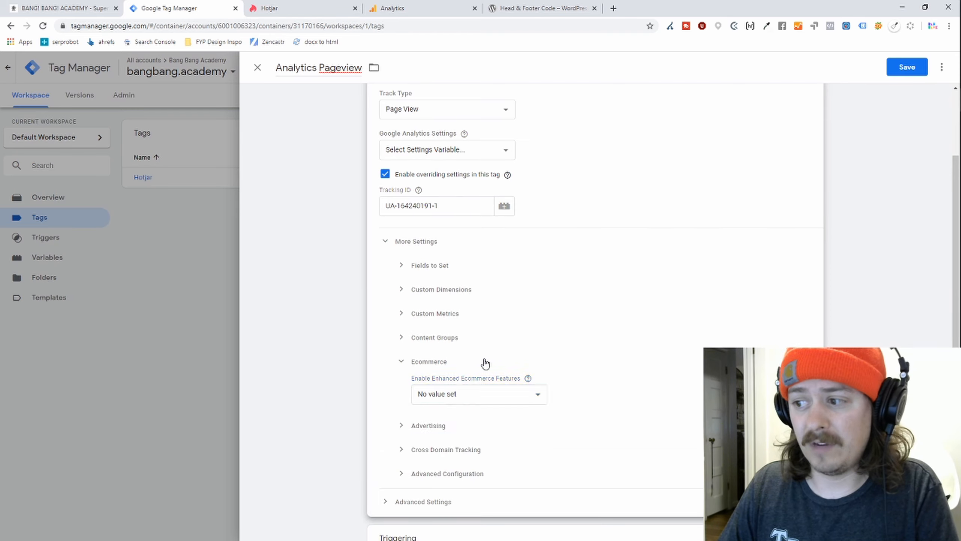
{"action": "left_click", "coordinate": [433, 361]}
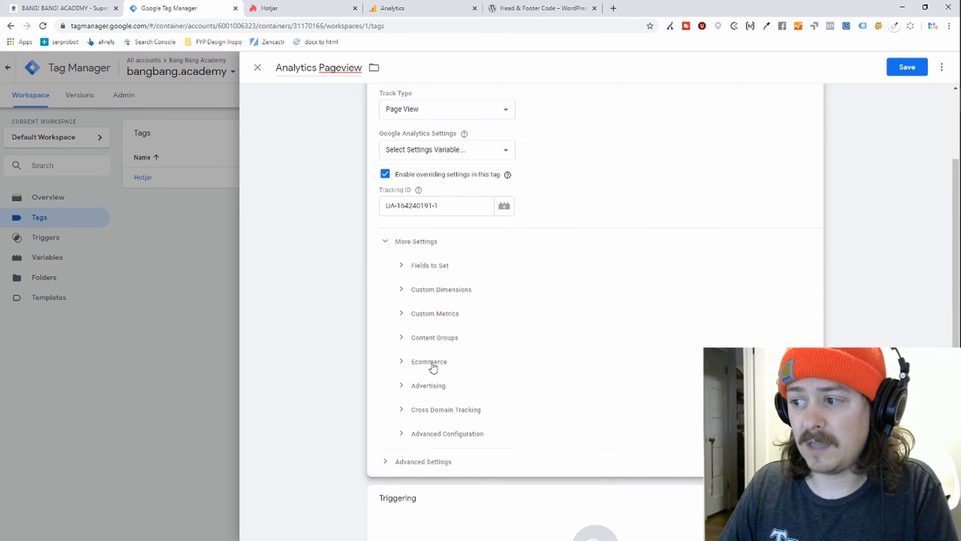
{"action": "left_click", "coordinate": [435, 315]}
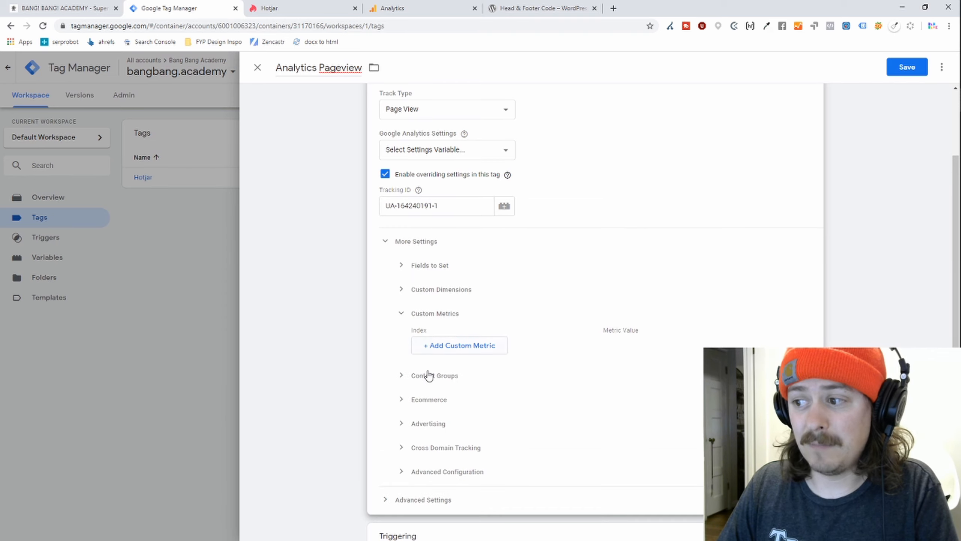
{"action": "left_click", "coordinate": [428, 291]}
{"action": "left_click", "coordinate": [420, 415]}
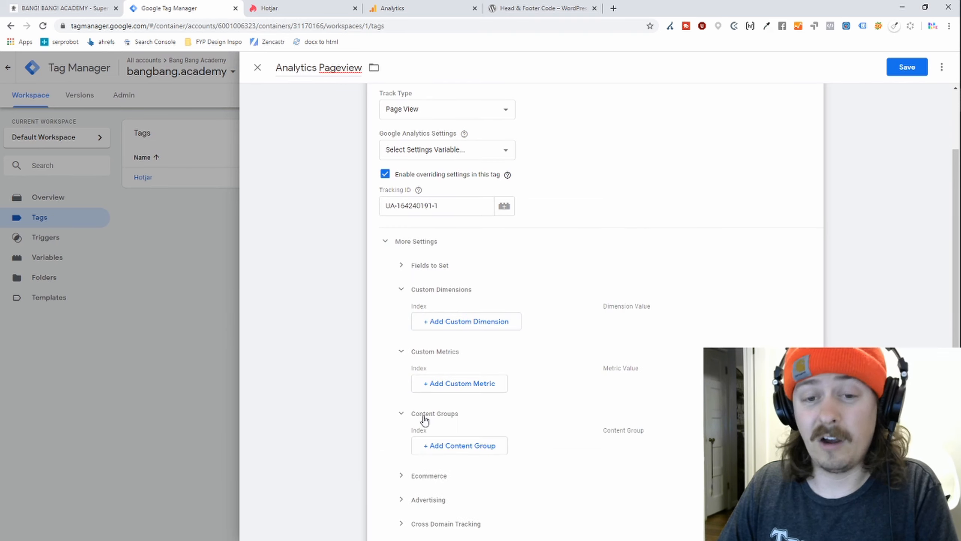
{"action": "scroll", "coordinate": [448, 394], "scroll_direction": "down", "scroll_amount": 3}
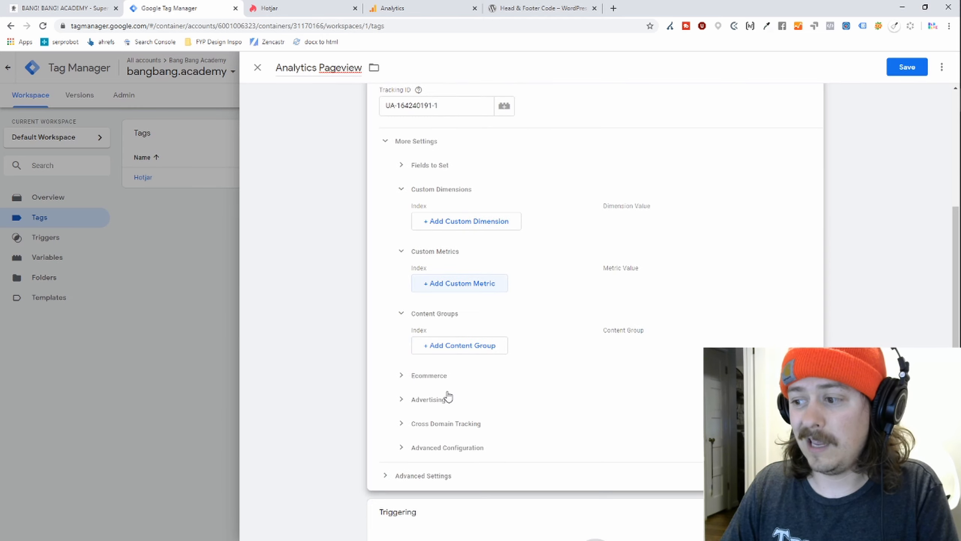
Step: Examine the tag's Advanced Configuration and Advanced Settings options, and review its tracking ID
{"action": "left_click", "coordinate": [432, 447]}
{"action": "scroll", "coordinate": [433, 447], "scroll_direction": "down", "scroll_amount": 5}
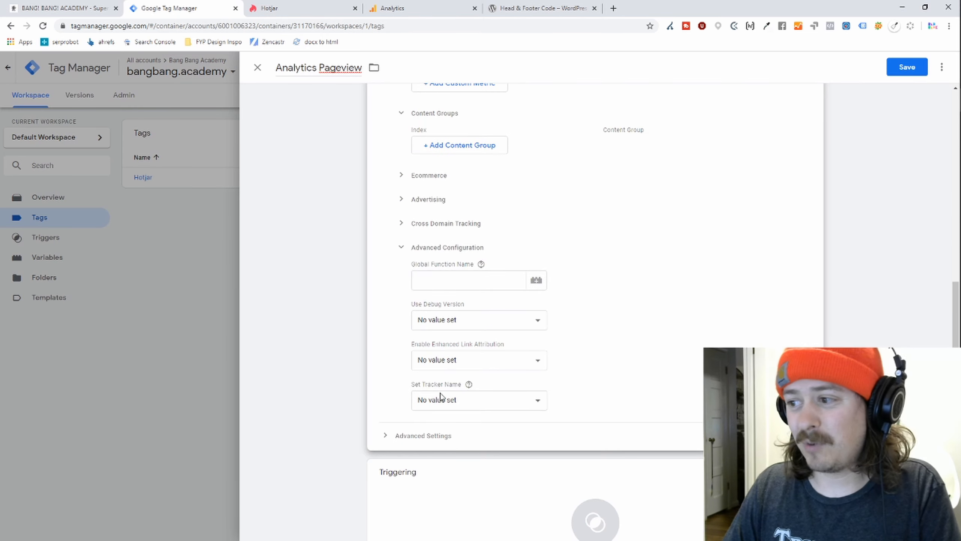
{"action": "left_click", "coordinate": [431, 439]}
{"action": "scroll", "coordinate": [437, 316], "scroll_direction": "down", "scroll_amount": 4}
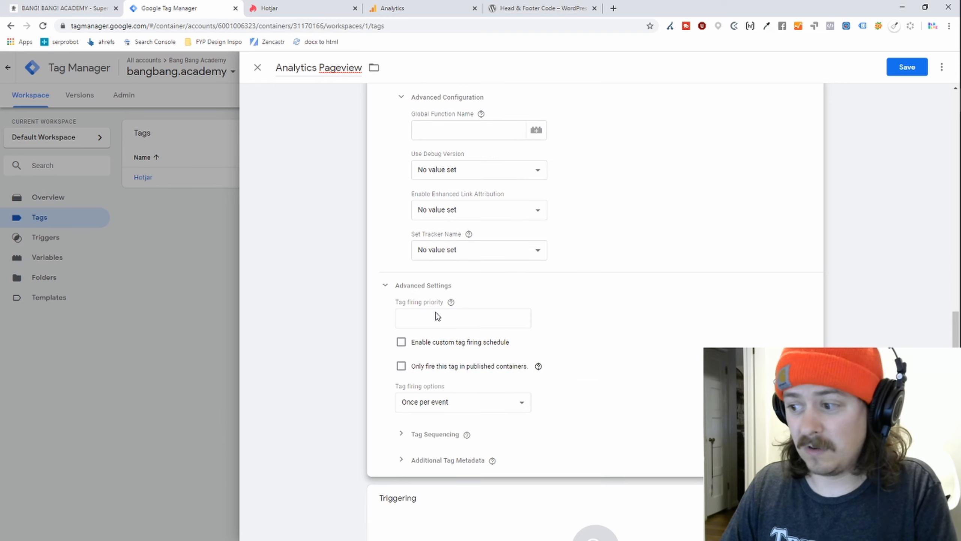
{"action": "scroll", "coordinate": [451, 318], "scroll_direction": "up", "scroll_amount": 13}
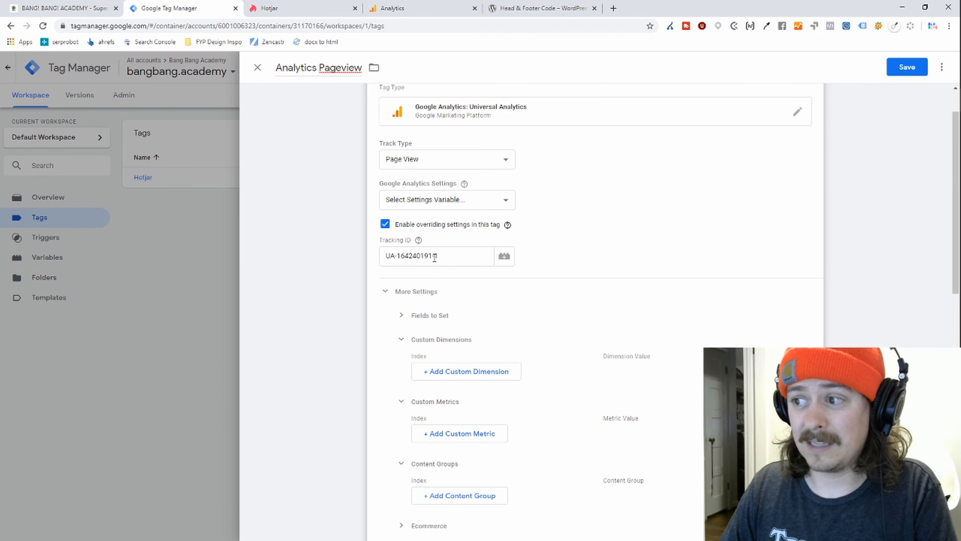
{"action": "left_click_drag", "start_coordinate": [445, 259], "coordinate": [383, 259]}
Step: Set the Analytics Pageview tag to fire on the All Pages trigger and save the tag
{"action": "scroll", "coordinate": [491, 318], "scroll_direction": "down", "scroll_amount": 15}
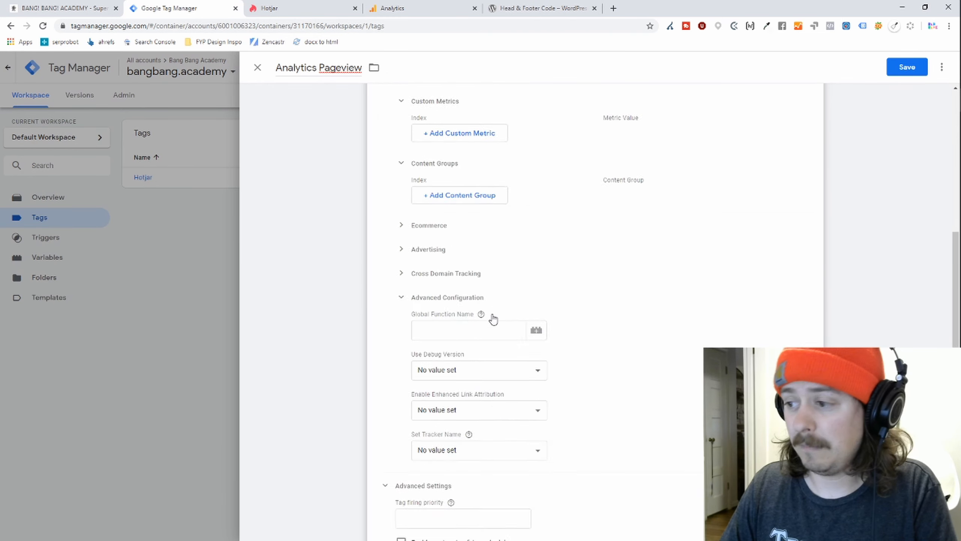
{"action": "left_click", "coordinate": [582, 442]}
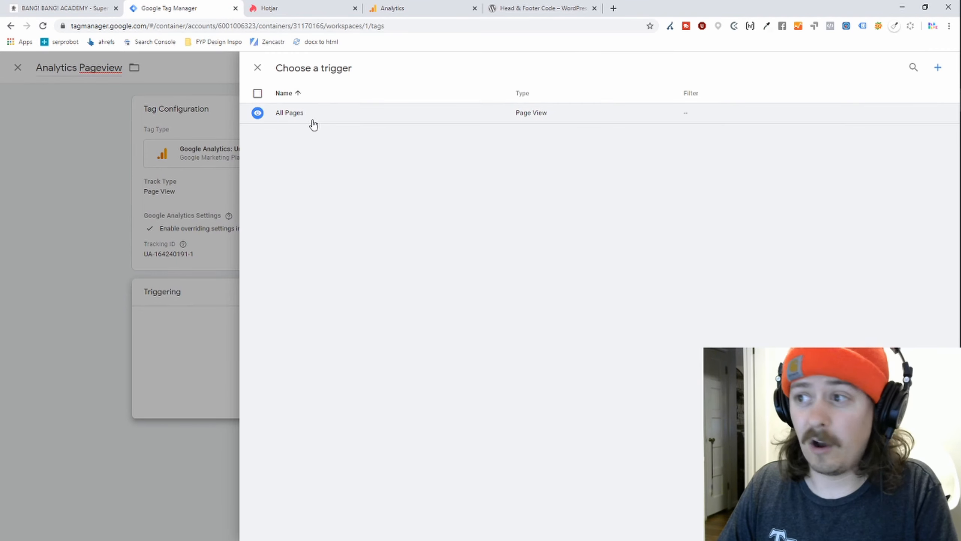
{"action": "left_click", "coordinate": [468, 120]}
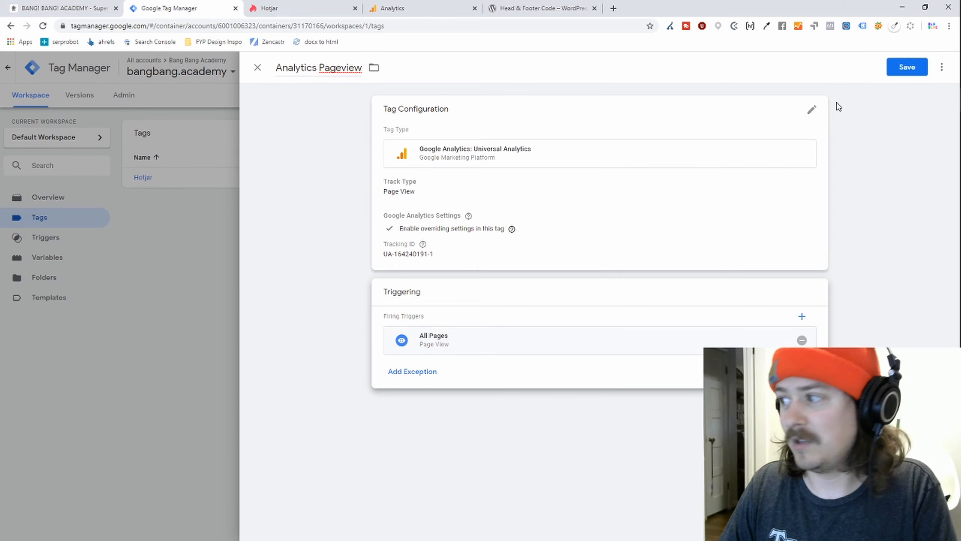
{"action": "left_click", "coordinate": [907, 67]}
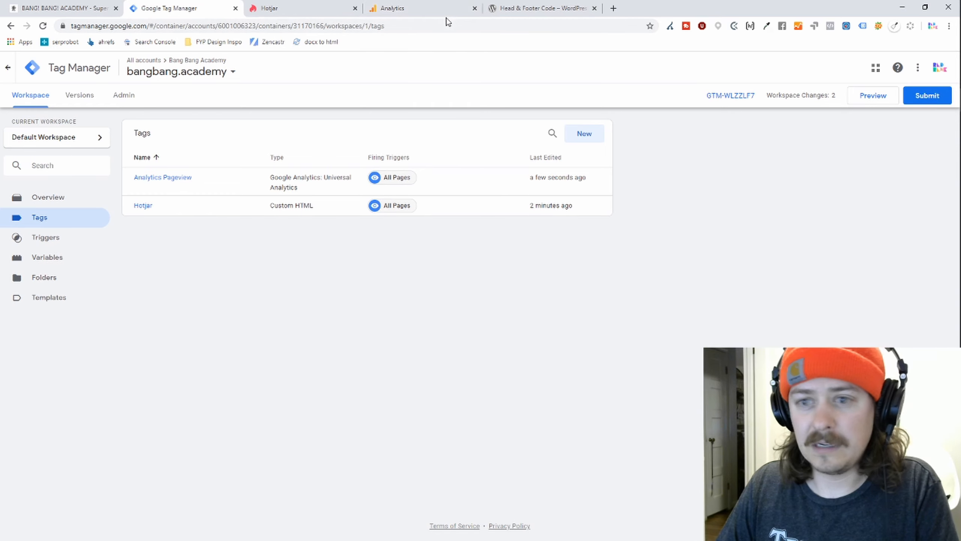
Step: Examine the description of the Head & Footer Code plugin on its WordPress.org page
{"action": "left_click", "coordinate": [533, 10]}
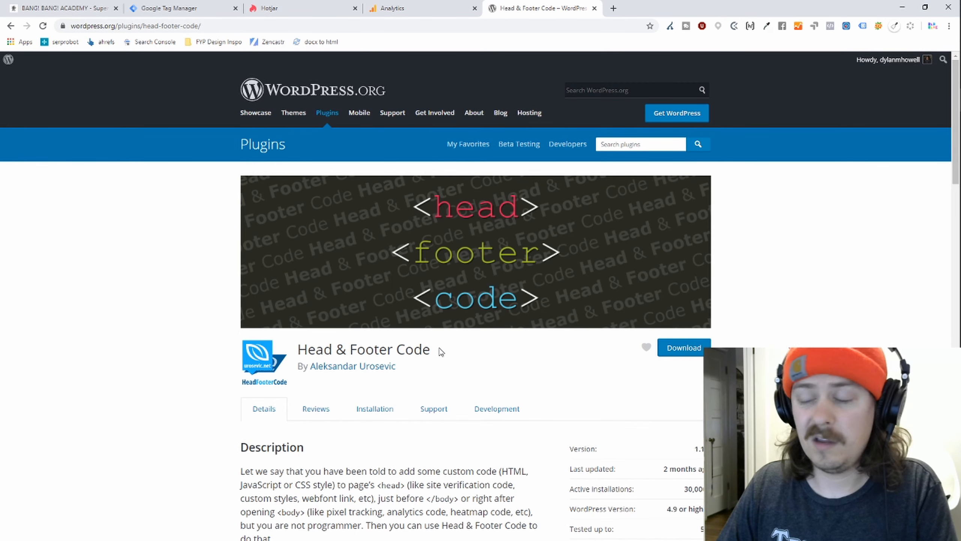
{"action": "scroll", "coordinate": [441, 352], "scroll_direction": "down", "scroll_amount": 4}
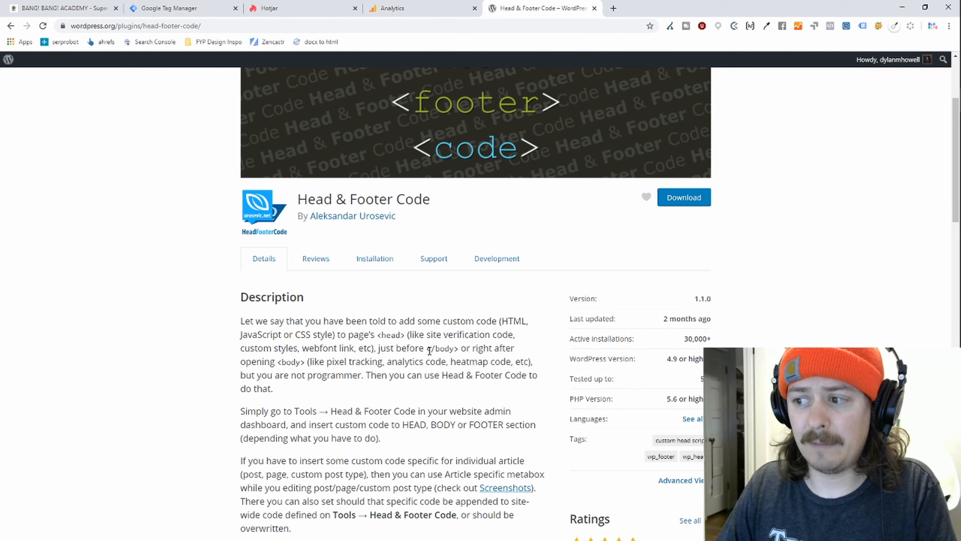
{"action": "scroll", "coordinate": [429, 350], "scroll_direction": "up", "scroll_amount": 4}
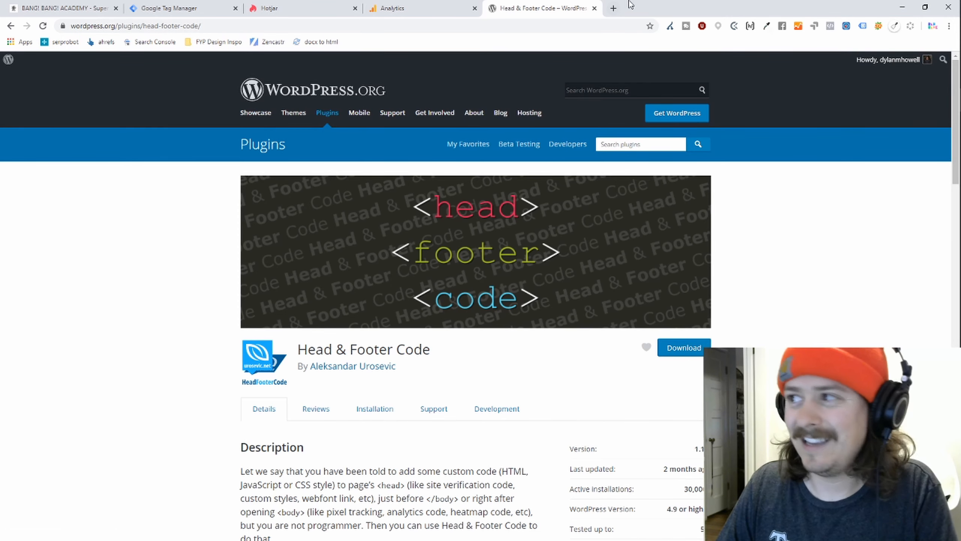
Step: Open the code snippets list in the fuelyourphotos.com WordPress admin in a new browser tab and find the gtm snippets
{"action": "left_click", "coordinate": [614, 8]}
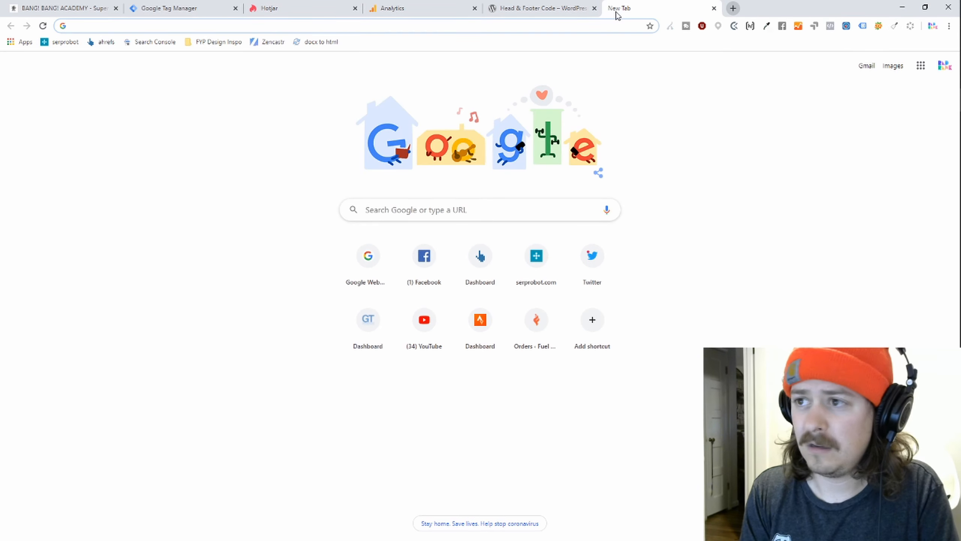
{"action": "type", "text": "fuelyourphotos.com/wp-admin/"}
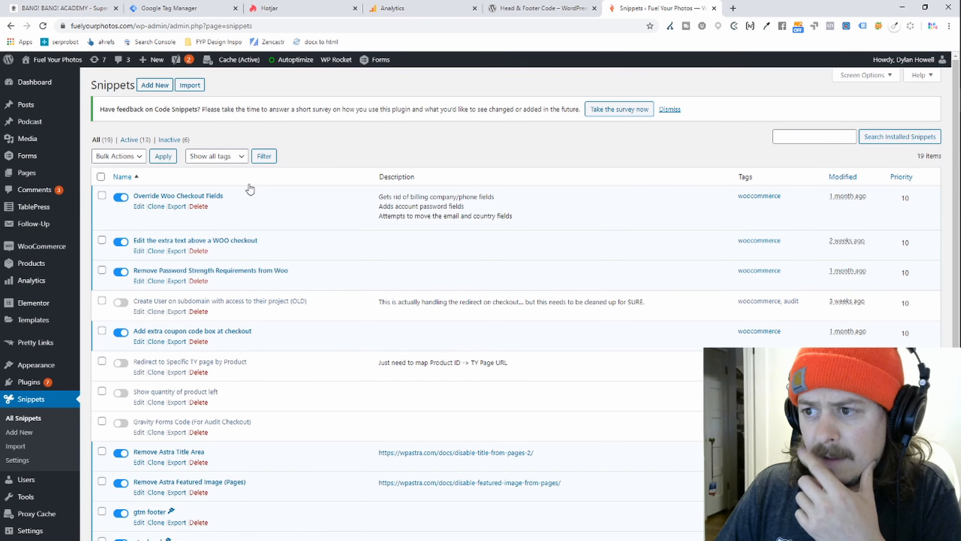
{"action": "scroll", "coordinate": [248, 227], "scroll_direction": "down", "scroll_amount": 3}
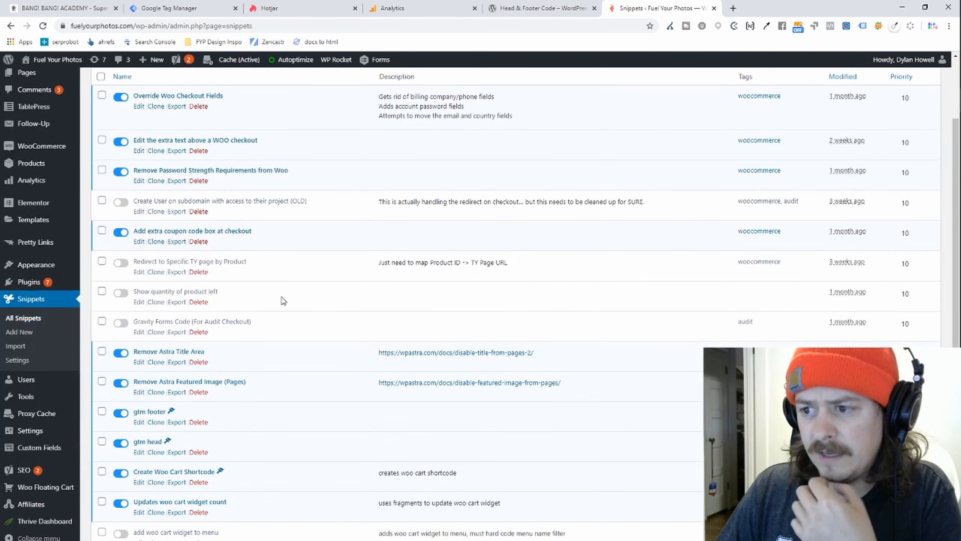
{"action": "scroll", "coordinate": [284, 301], "scroll_direction": "up", "scroll_amount": 3}
{"action": "scroll", "coordinate": [283, 301], "scroll_direction": "down", "scroll_amount": 6}
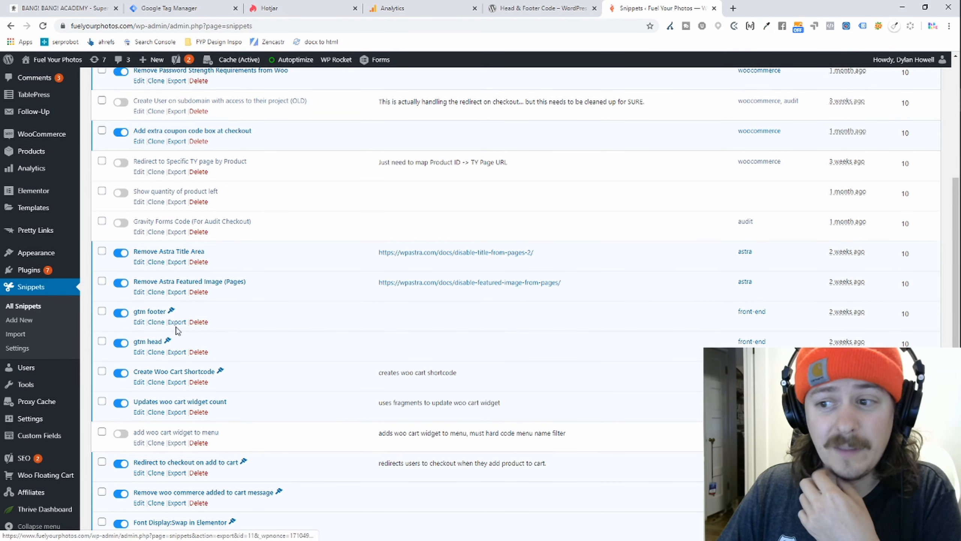
Step: Open the gtm footer snippet, examine its Tag Manager noscript code, and look at the form for adding a new snippet
{"action": "left_click", "coordinate": [139, 322]}
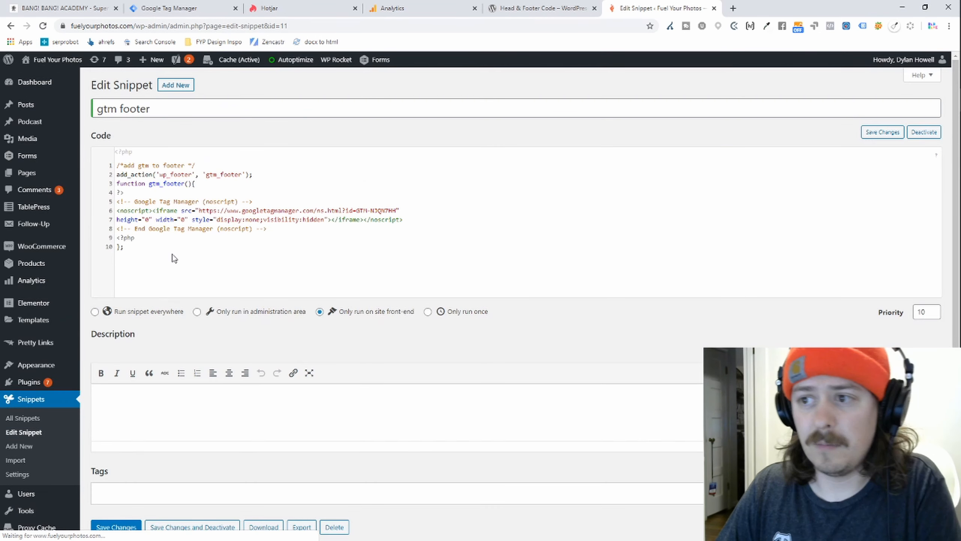
{"action": "mouse_move", "coordinate": [273, 179]}
{"action": "left_mouse_down"}
{"action": "mouse_move", "coordinate": [115, 175]}
{"action": "mouse_move", "coordinate": [272, 178]}
{"action": "left_mouse_up"}
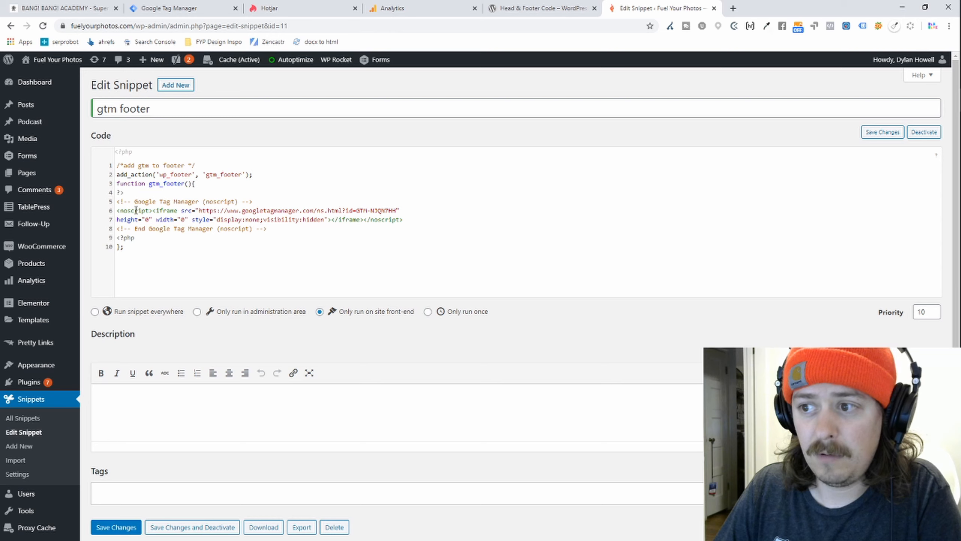
{"action": "left_click_drag", "start_coordinate": [119, 201], "coordinate": [418, 226]}
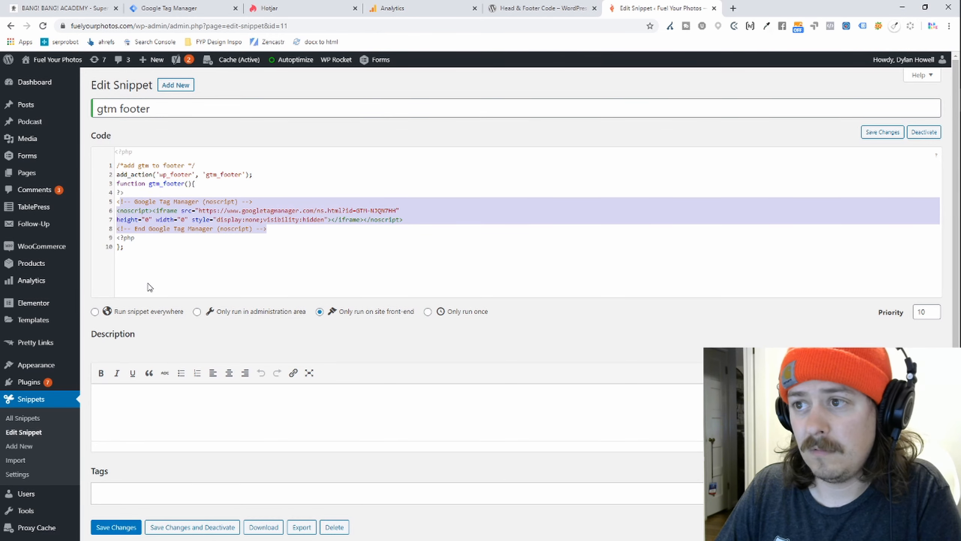
{"action": "left_click", "coordinate": [37, 433]}
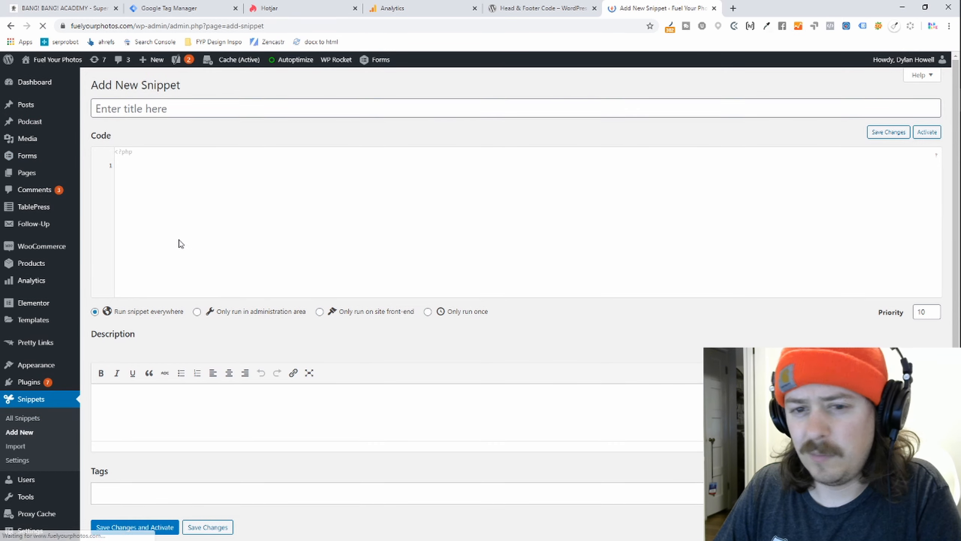
{"action": "left_click", "coordinate": [9, 28]}
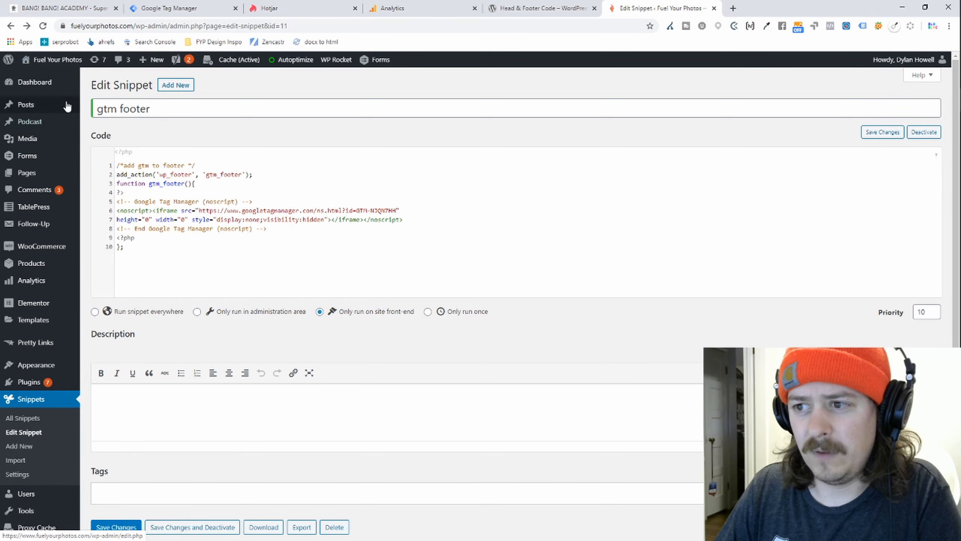
Step: Open the gtm head snippet and examine its wp_head action and Tag Manager script code
{"action": "left_click", "coordinate": [11, 27]}
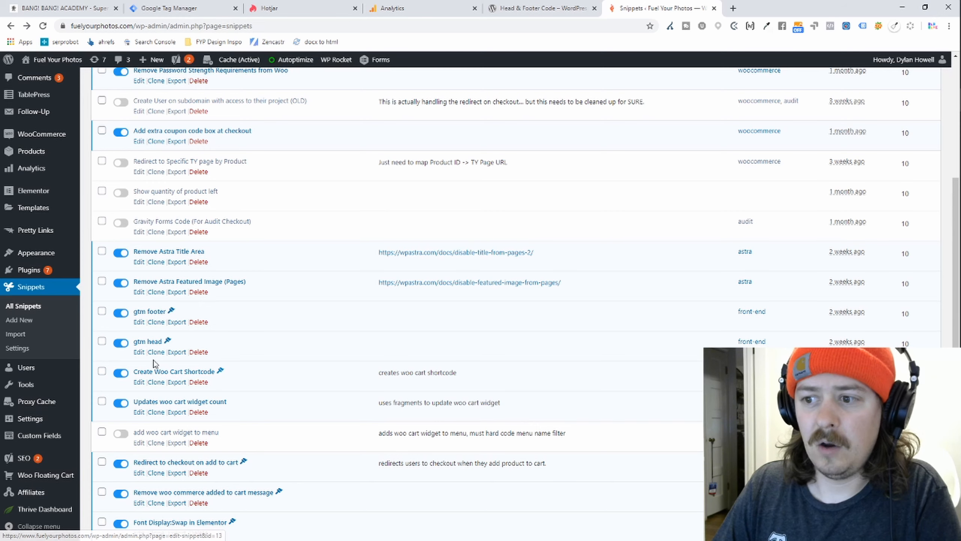
{"action": "left_click", "coordinate": [139, 352]}
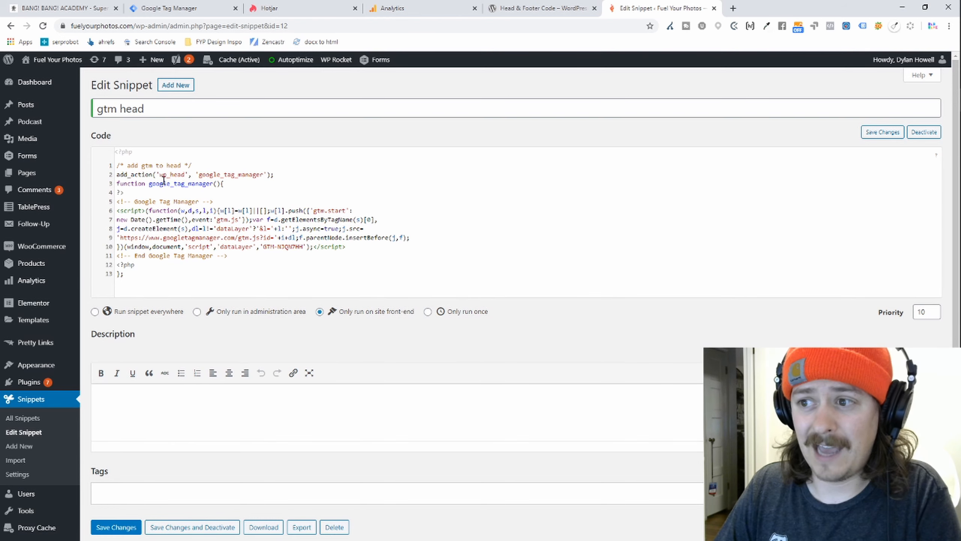
{"action": "left_click_drag", "start_coordinate": [158, 174], "coordinate": [259, 178]}
{"action": "left_click", "coordinate": [213, 201]}
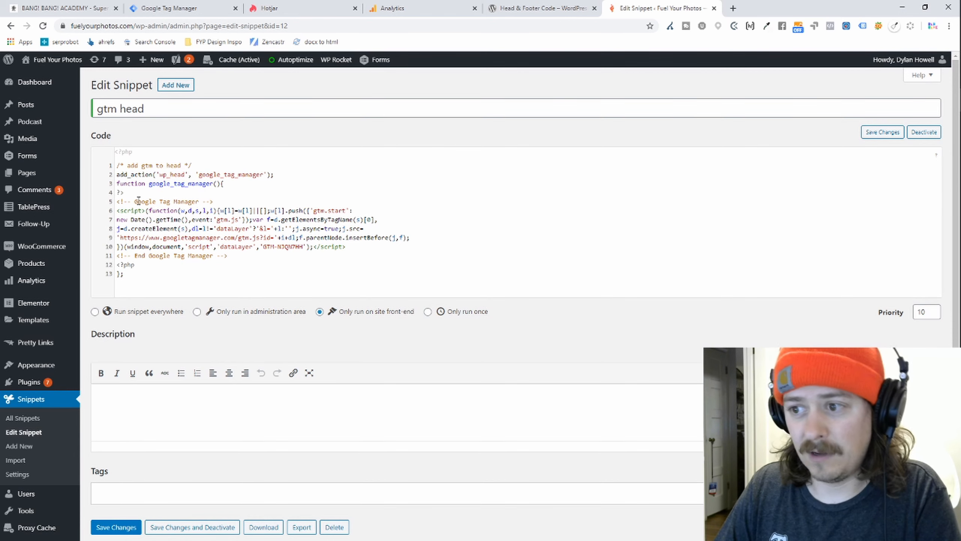
{"action": "left_click_drag", "start_coordinate": [117, 192], "coordinate": [163, 250]}
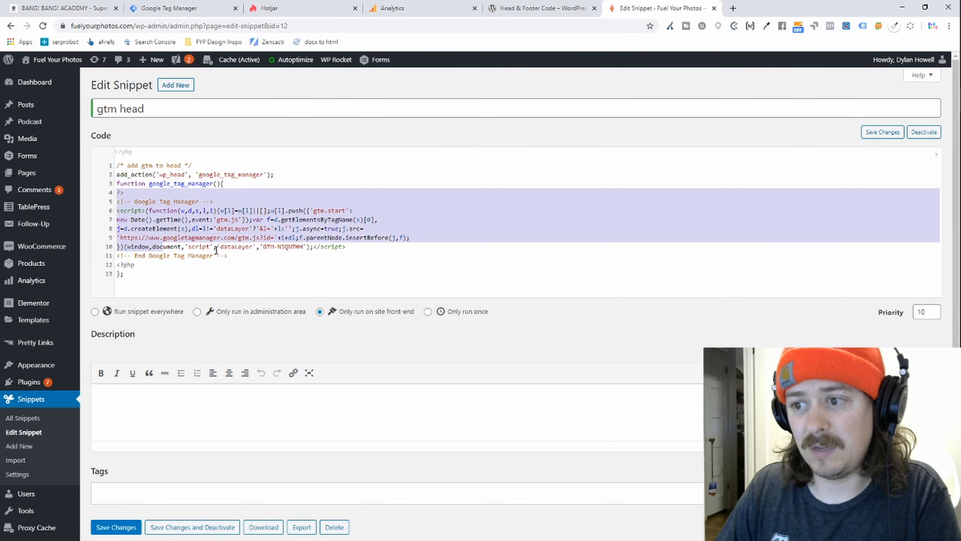
{"action": "left_click", "coordinate": [187, 275]}
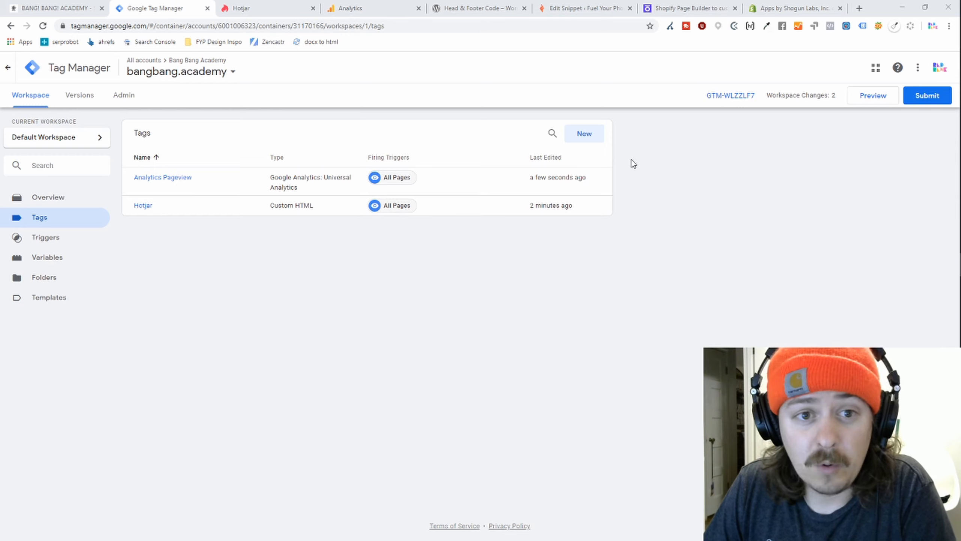
Step: In Tag Manager, preview the bangbang.academy workspace, start submitting its changes, and name the version "Added hotjar"
{"action": "left_click", "coordinate": [871, 102]}
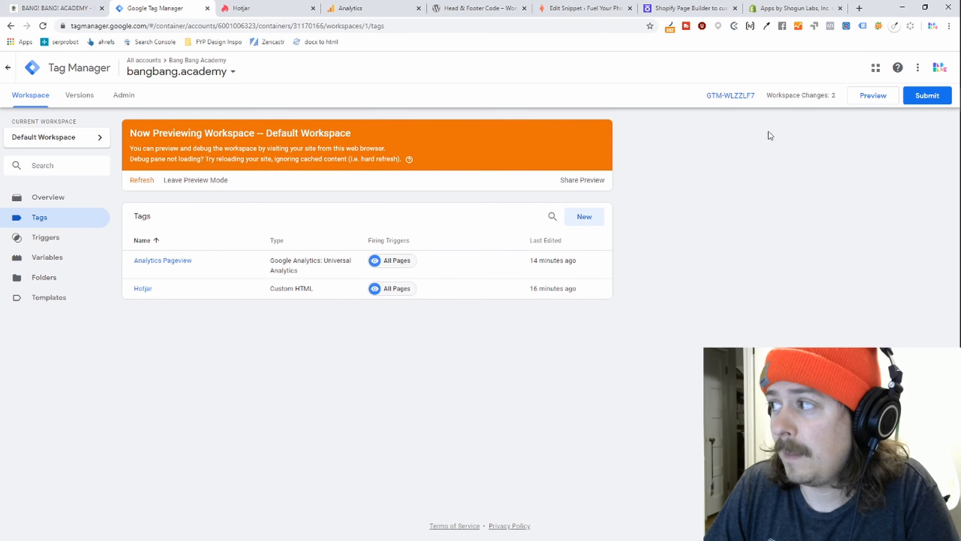
{"action": "left_click", "coordinate": [942, 99]}
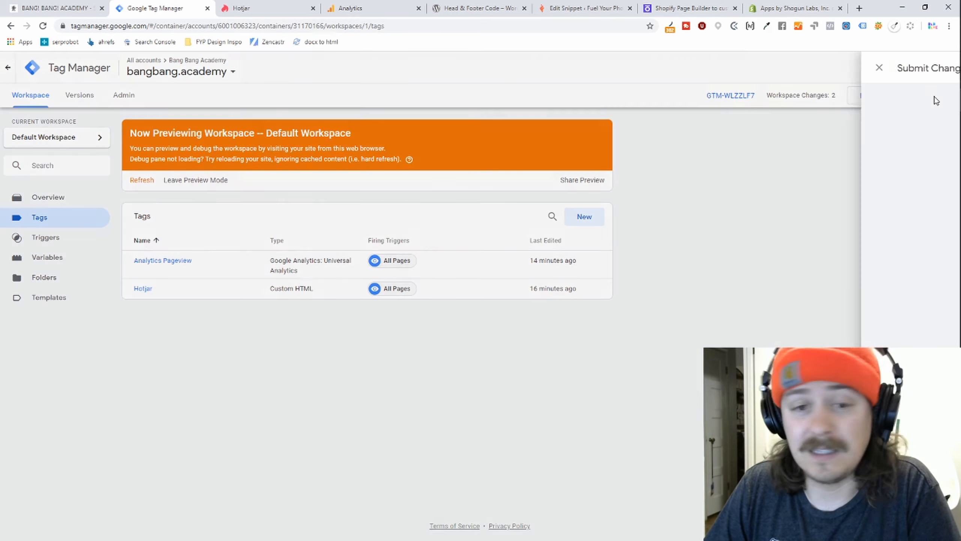
{"action": "left_click", "coordinate": [430, 183]}
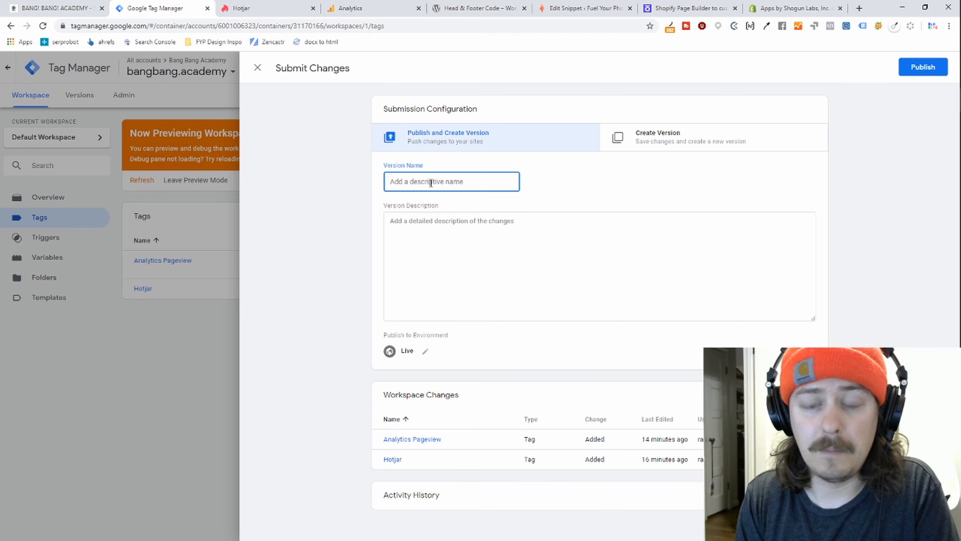
{"action": "type", "text": "S"}
{"action": "key", "text": "BackSpace"}
{"action": "type", "text": "A"}
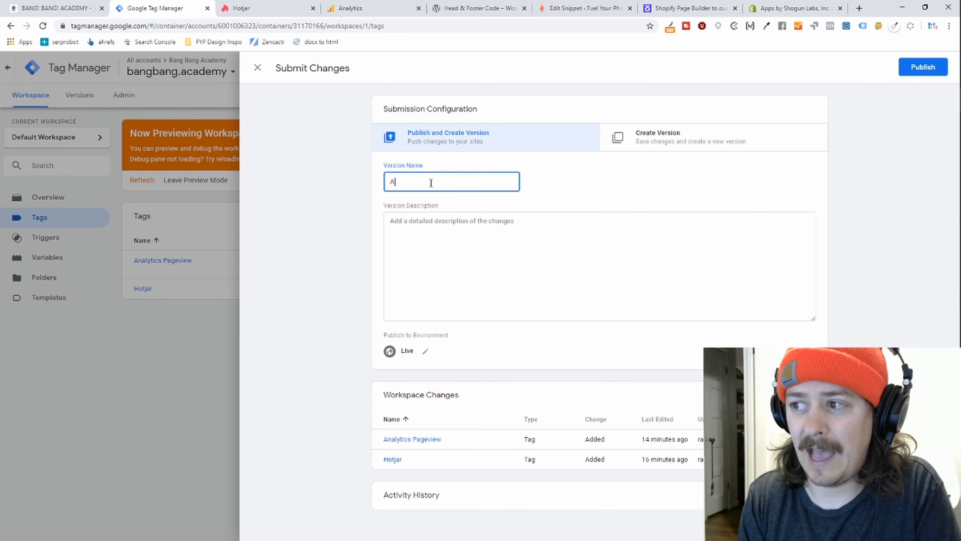
{"action": "type", "text": "dded hotjar"}
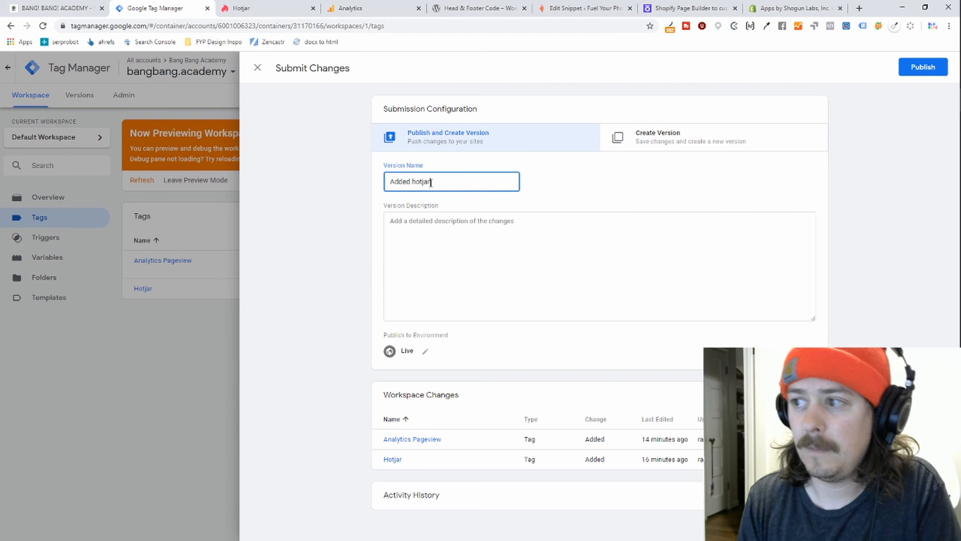
Step: Describe the version as "added a hotjar snippet that fires on pageview." and publish it to the Live environment
{"action": "left_click", "coordinate": [447, 219]}
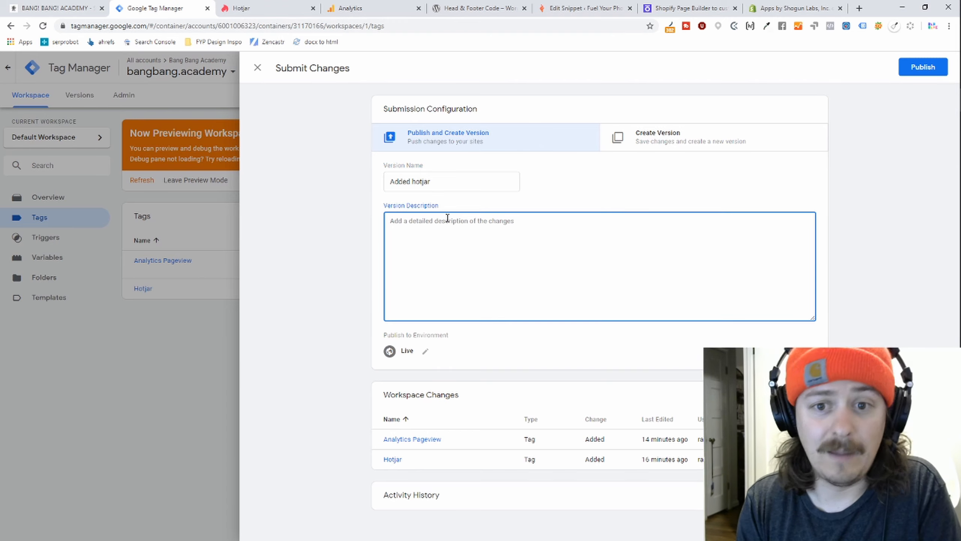
{"action": "type", "text": "added a"}
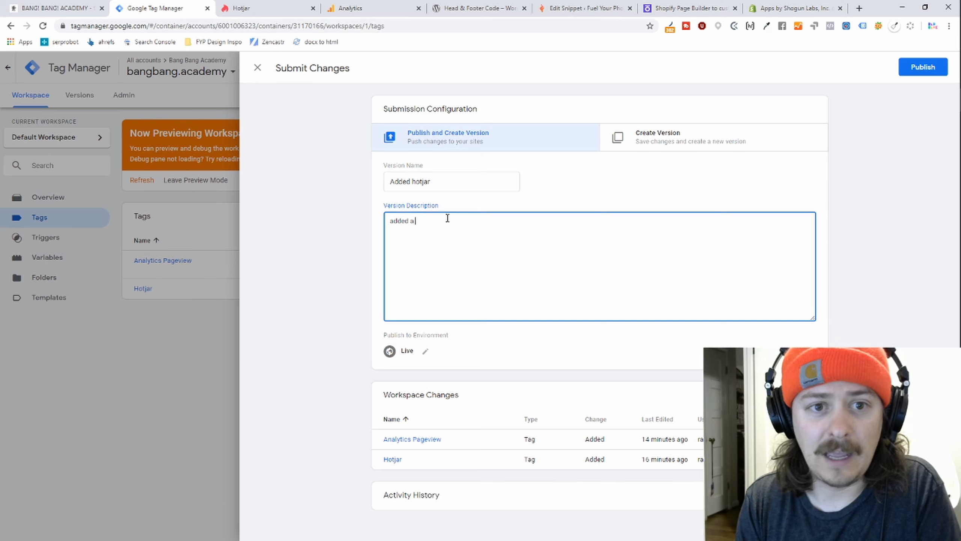
{"action": "type", "text": " hond"}
{"action": "type", "text": "ar s"}
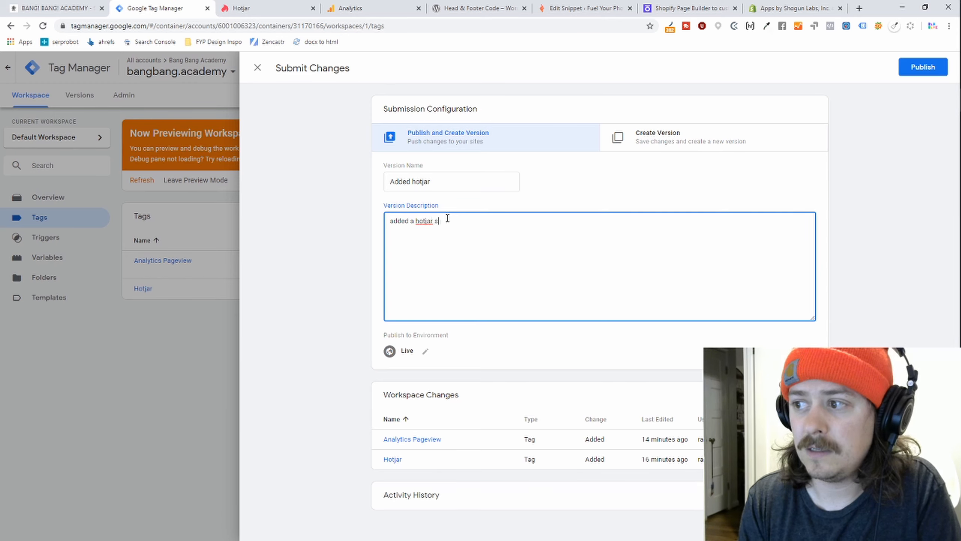
{"action": "type", "text": "nippet that f"}
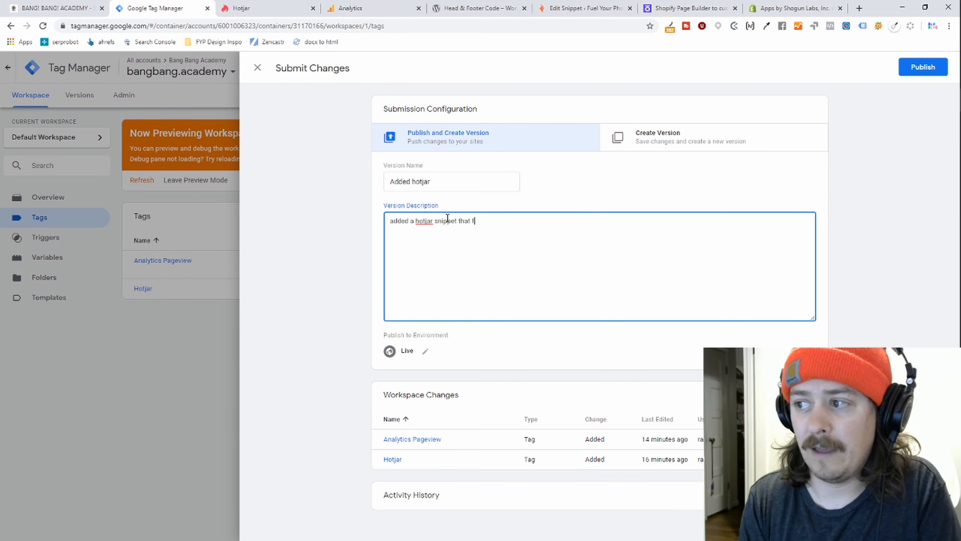
{"action": "type", "text": "ired"}
{"action": "type", "text": " on pageview."}
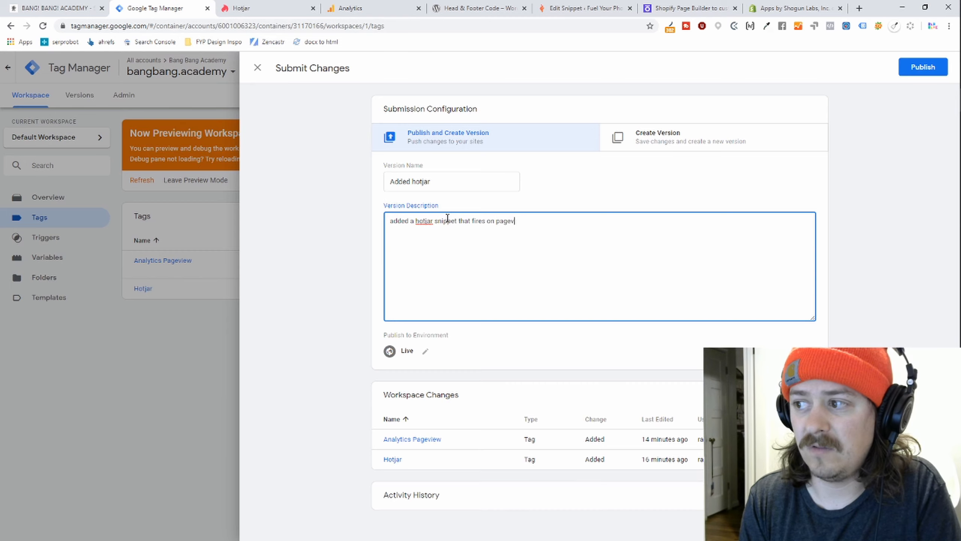
{"action": "left_click", "coordinate": [912, 69]}
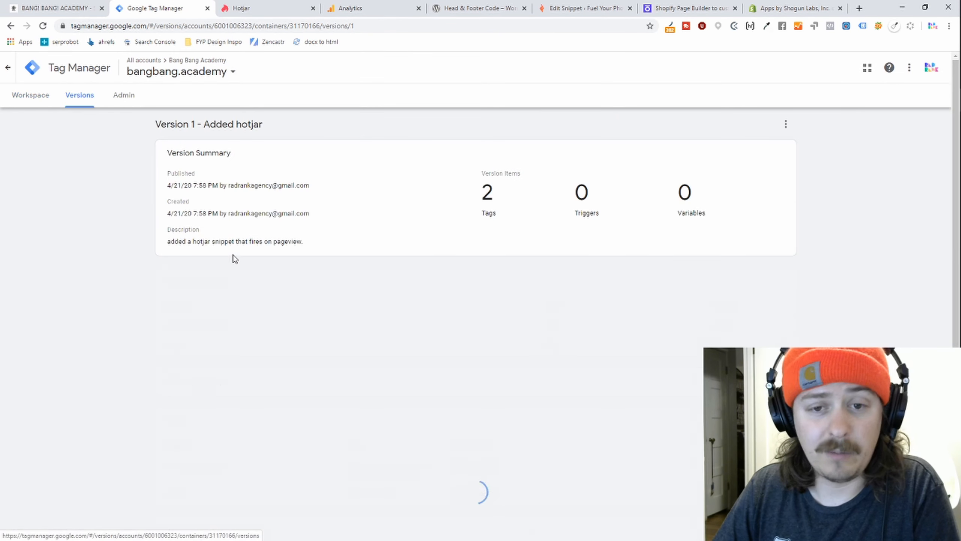
Step: Examine the published version's summary, changes and tags, and return to the container's workspace
{"action": "scroll", "coordinate": [255, 251], "scroll_direction": "down", "scroll_amount": 1}
{"action": "scroll", "coordinate": [254, 252], "scroll_direction": "down", "scroll_amount": 1}
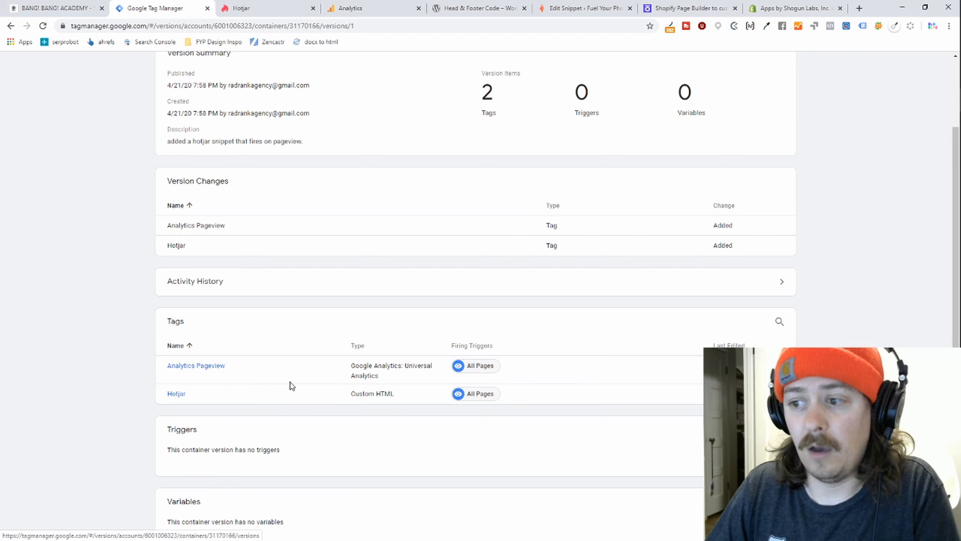
{"action": "scroll", "coordinate": [281, 380], "scroll_direction": "up", "scroll_amount": 3}
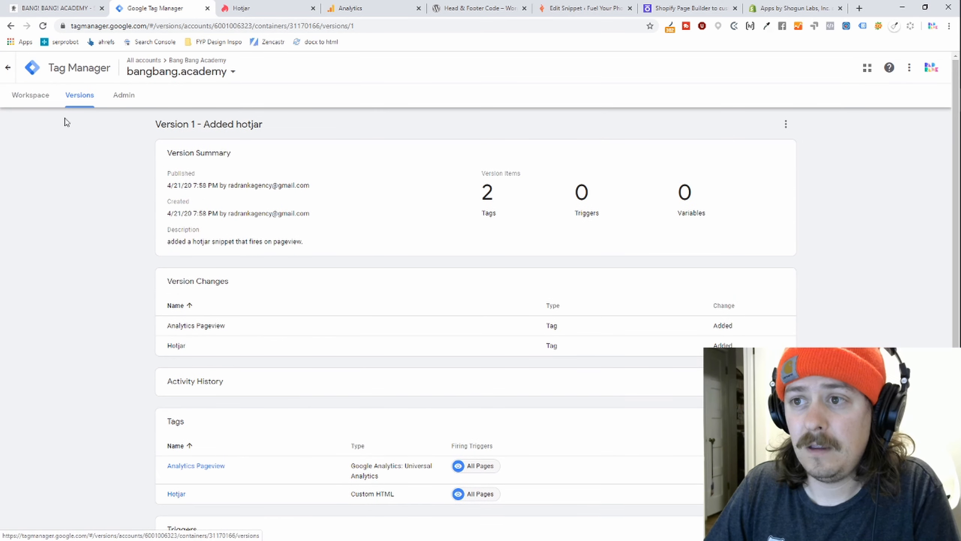
{"action": "left_click", "coordinate": [31, 95]}
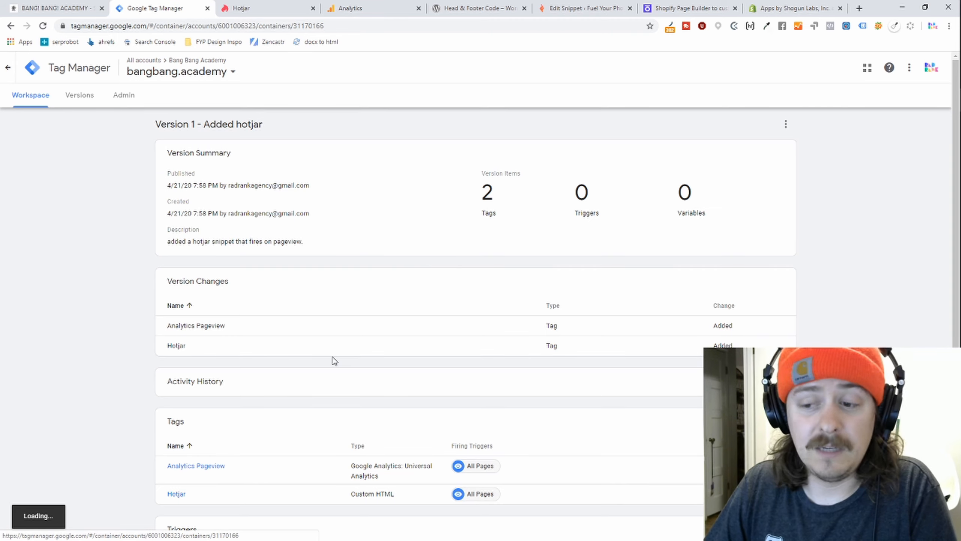
{"action": "scroll", "coordinate": [335, 360], "scroll_direction": "down", "scroll_amount": 1}
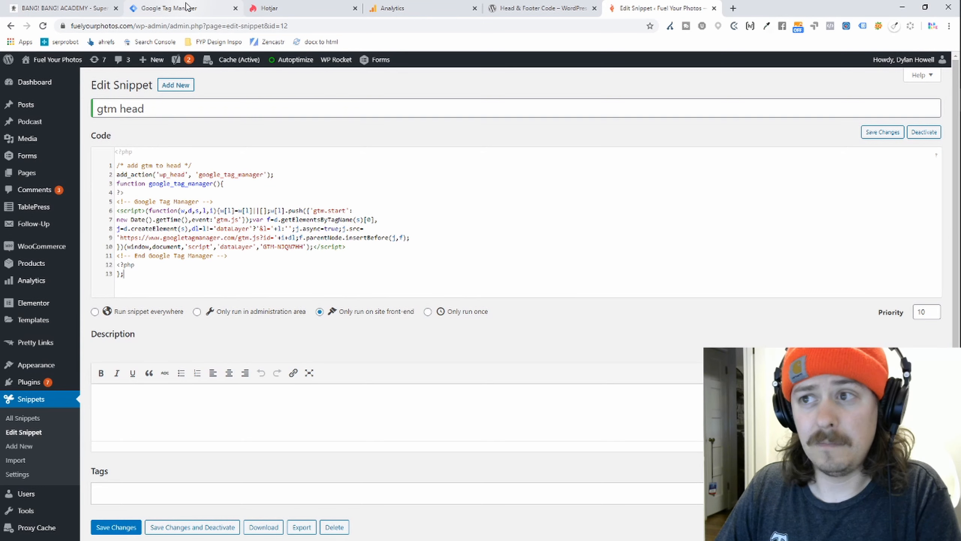
Step: Switch from the WordPress snippet editor to the bangbang.academy tags list in Tag Manager
{"action": "left_click", "coordinate": [186, 7]}
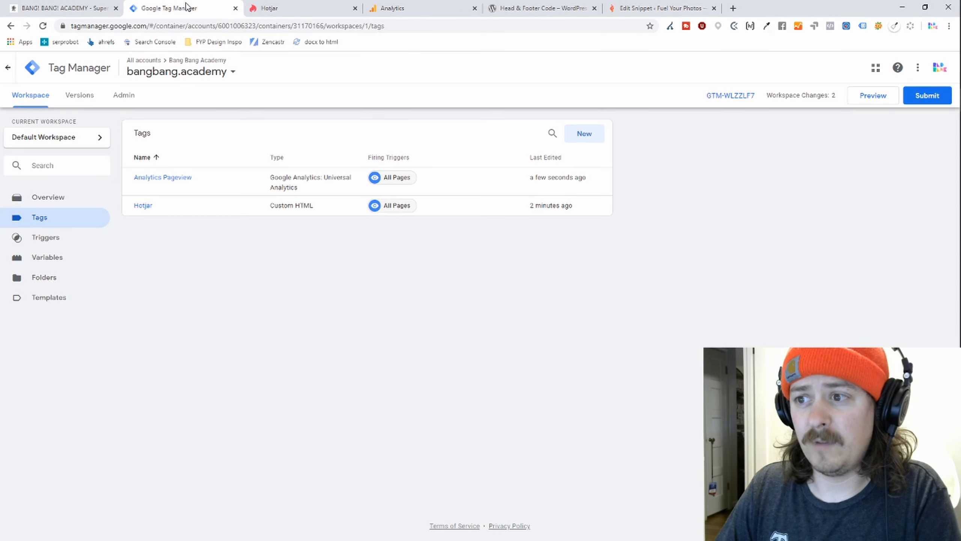